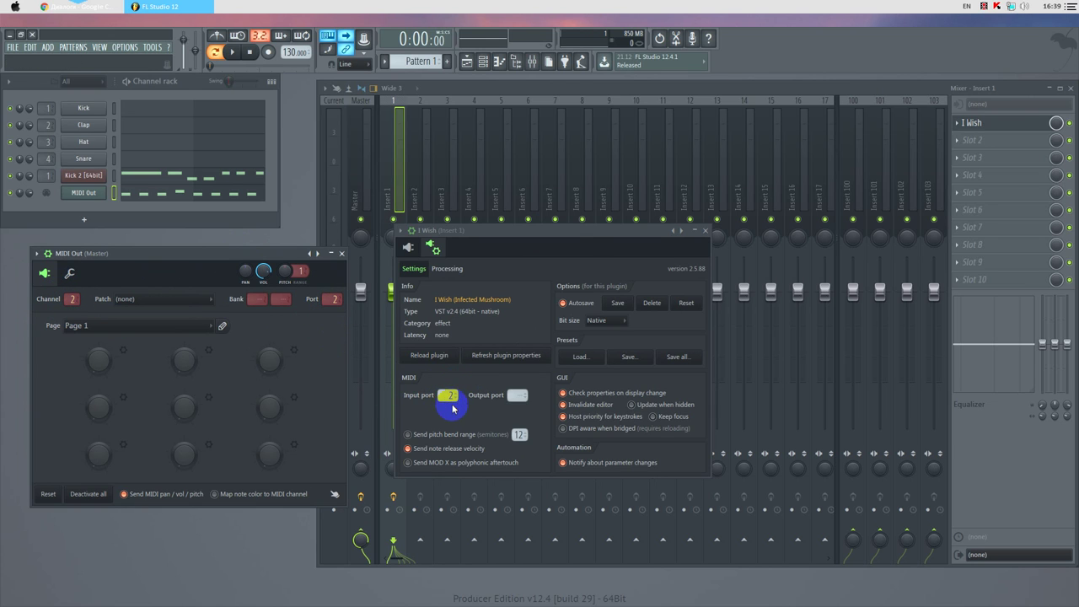
- Start playback and raise the formant in the I Wish plugin interface to 8 semi
left_click(234, 52)
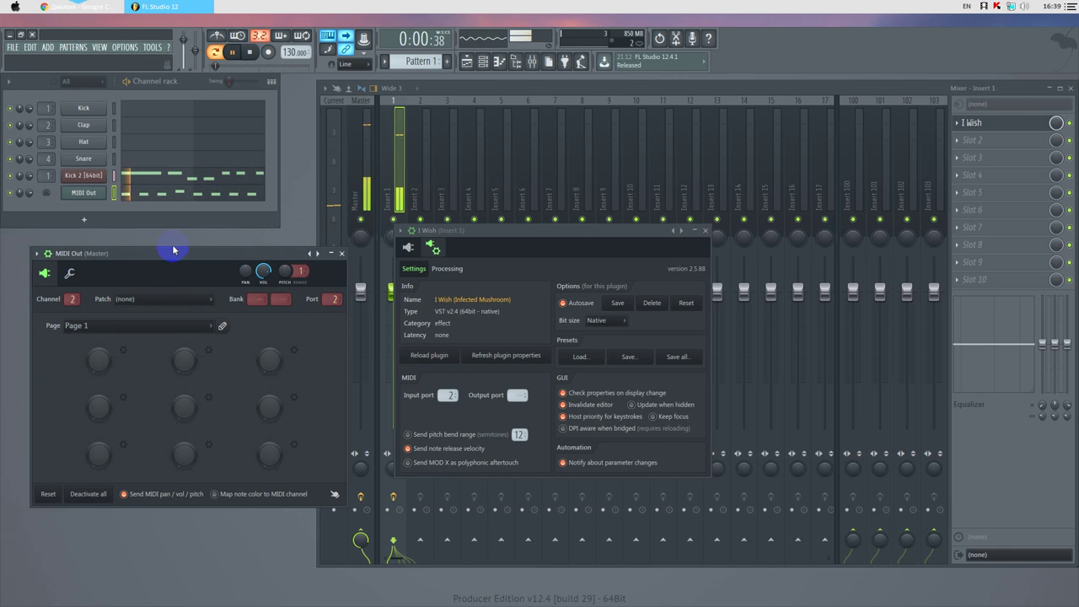
left_click(409, 248)
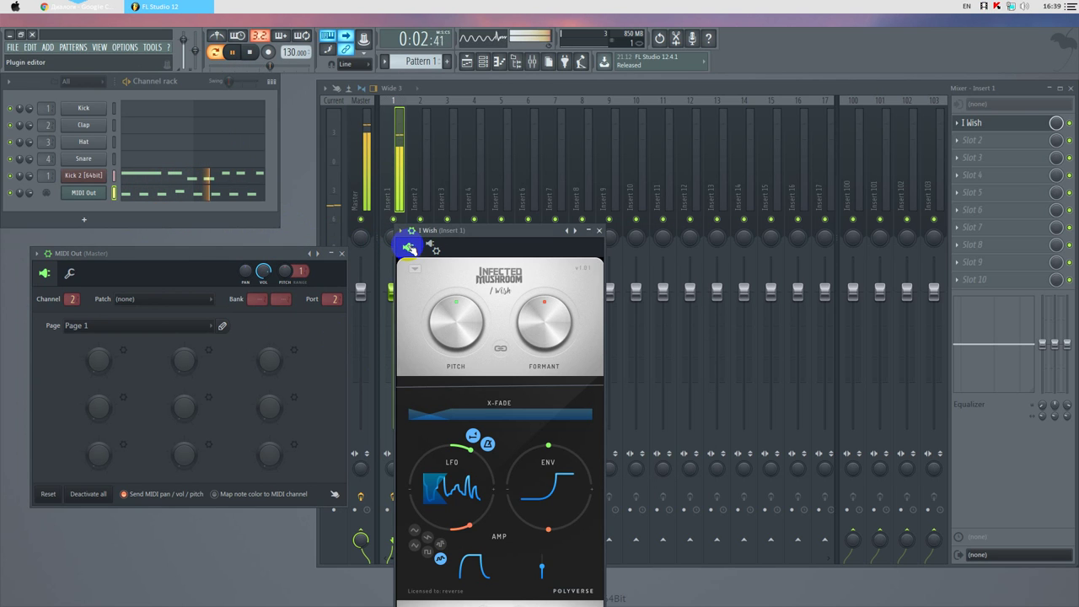
left_click_drag(484, 228, 484, 169)
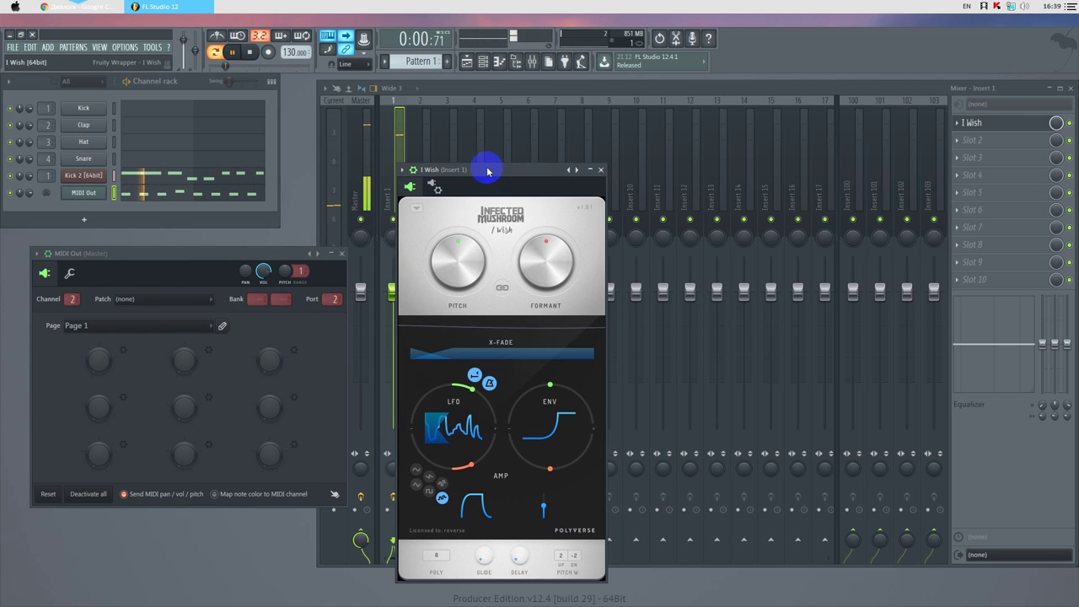
left_click_drag(521, 259, 566, 248)
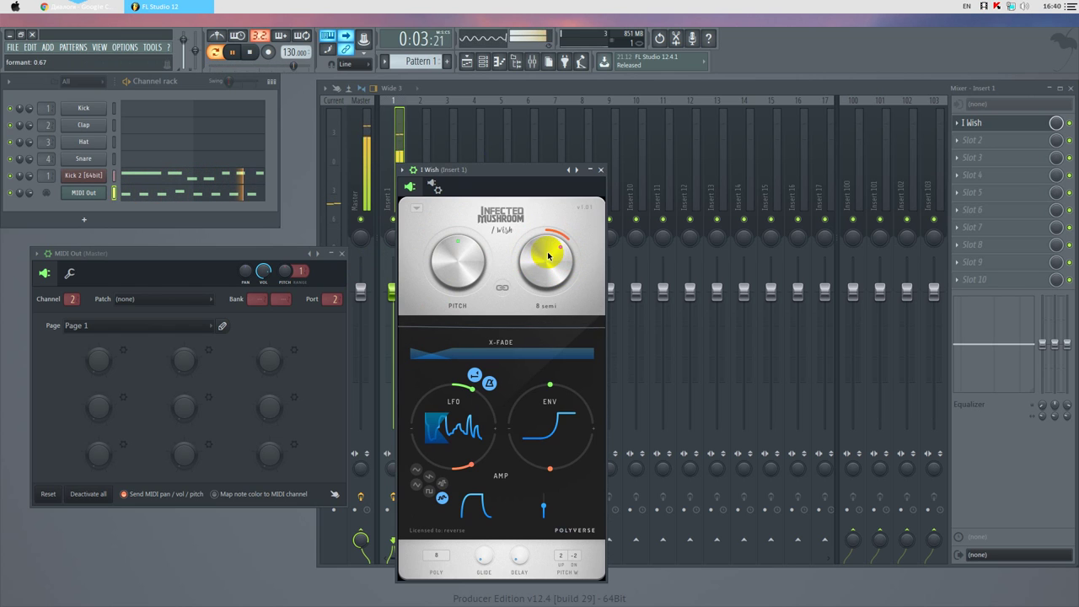
- Load the Synthron preset in I Wish and set its formant to 15 semi
left_click(416, 211)
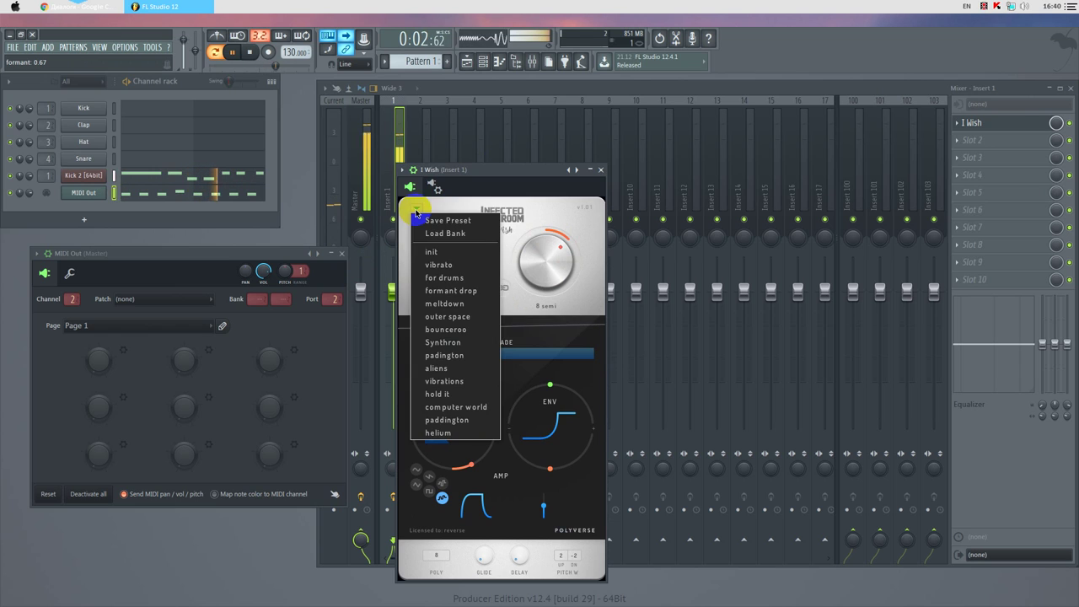
left_click(443, 343)
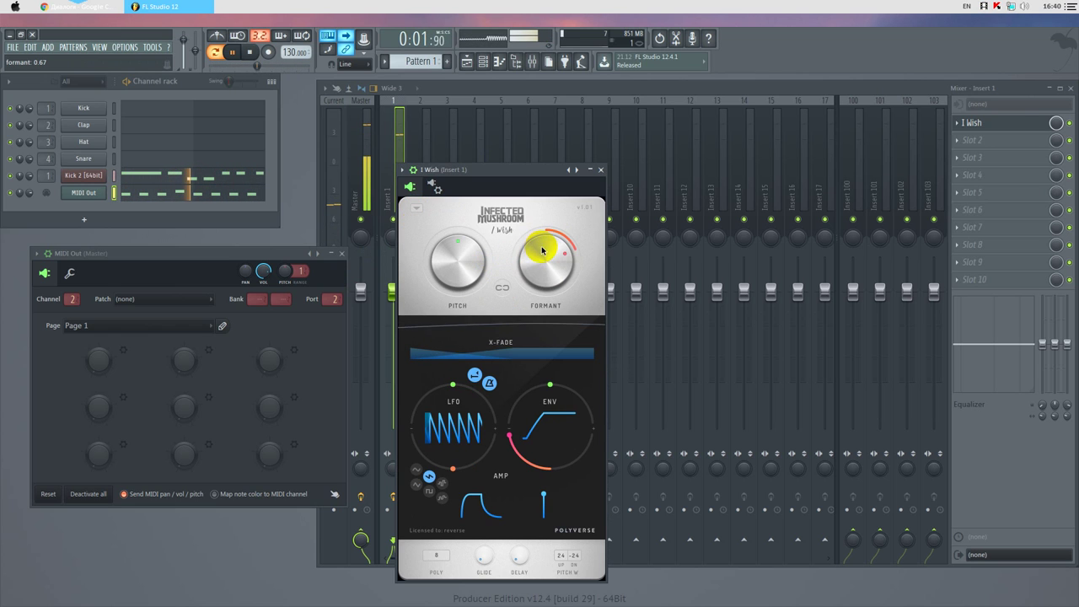
mouse_move(546, 256)
left_mouse_down()
mouse_move(534, 264)
mouse_move(544, 245)
mouse_move(565, 251)
left_mouse_up()
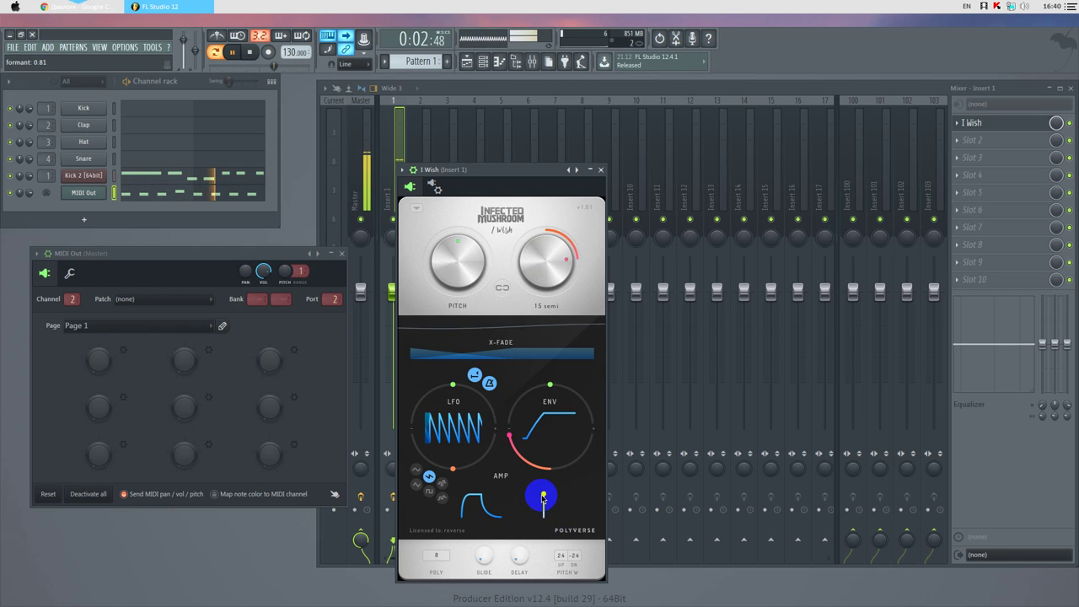
- Sweep the pitch envelope amount between -11 and 22 semi, settle it on 1 semi, and set the LFO rate to 1/16 d
left_click_drag(543, 499, 547, 389)
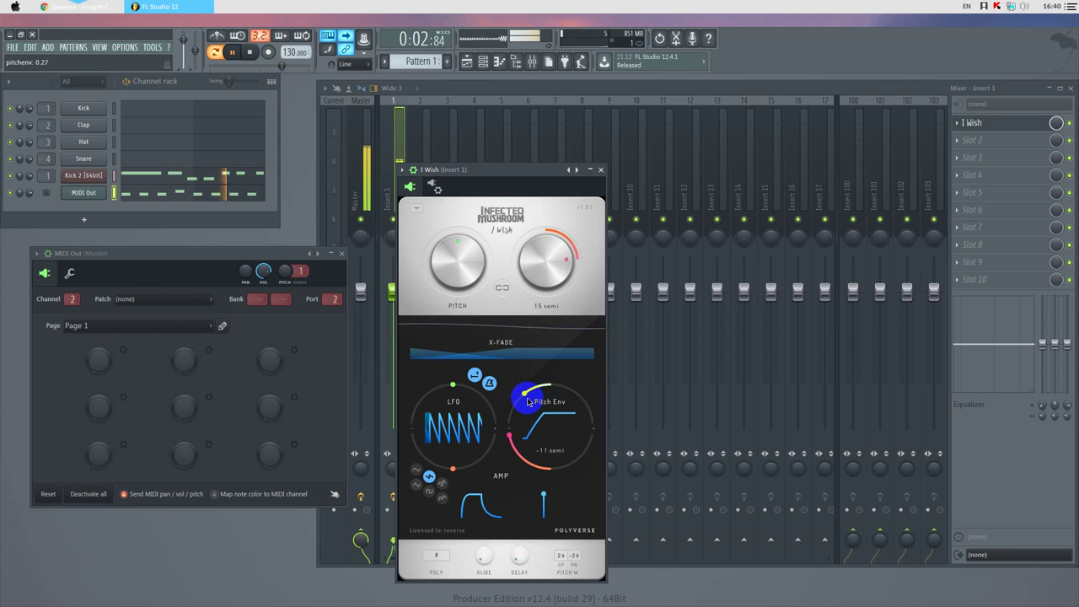
left_click_drag(516, 424, 556, 392)
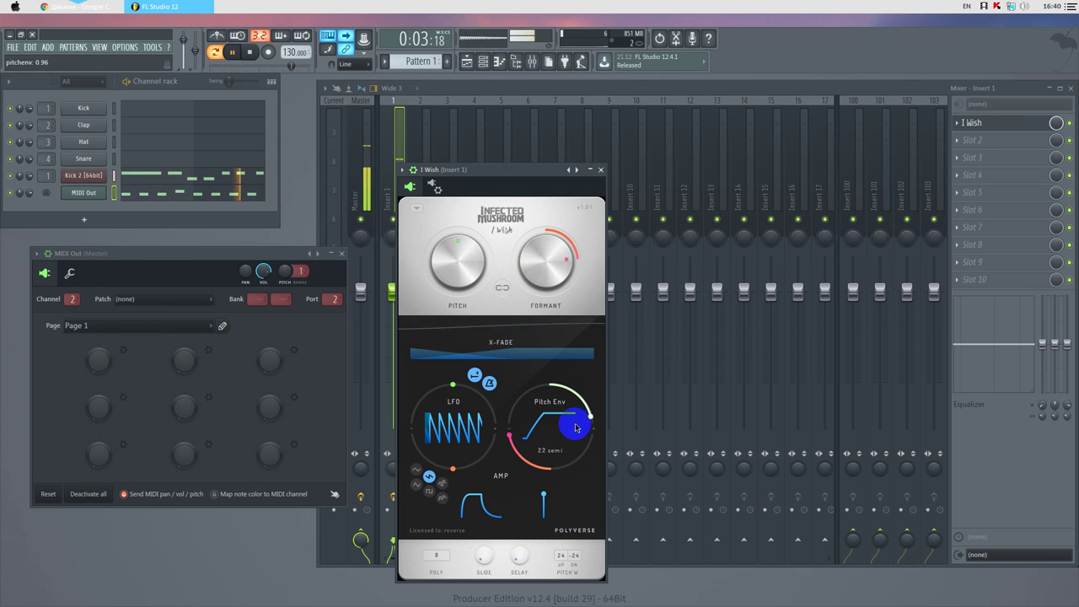
left_click_drag(554, 389, 438, 426)
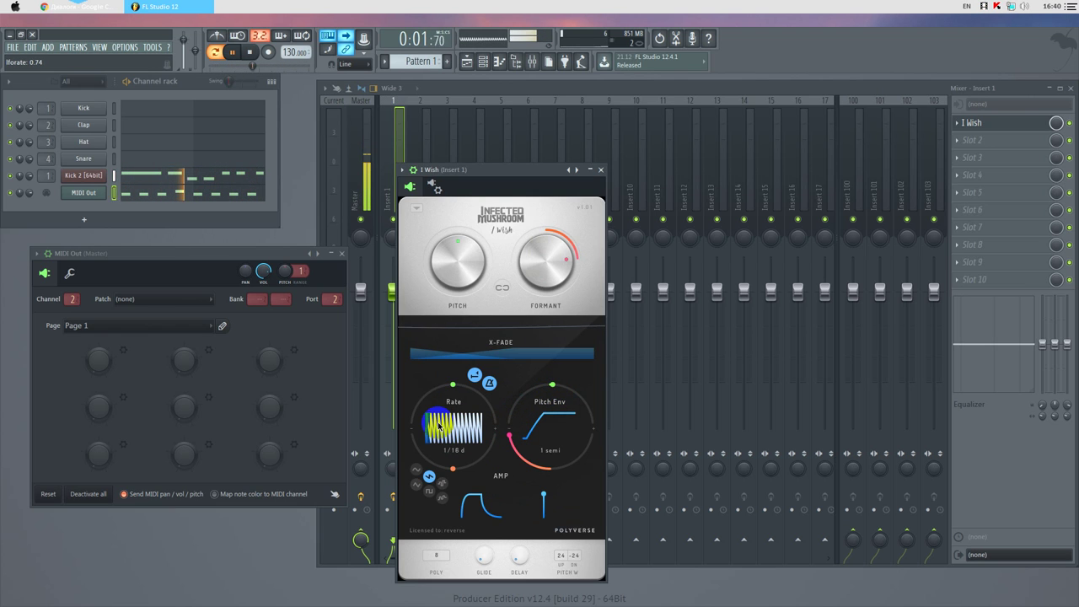
- Set the X-Fade to about 12 % and give the LFO a square shape with a slower rate
left_click(468, 354)
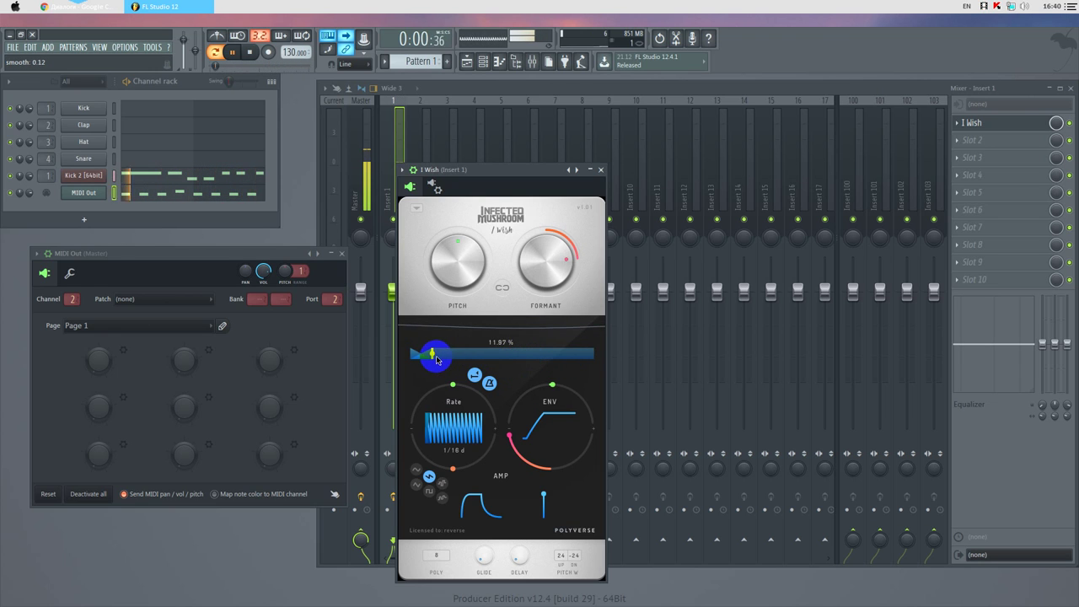
left_click(430, 495)
left_click_drag(444, 430, 463, 424)
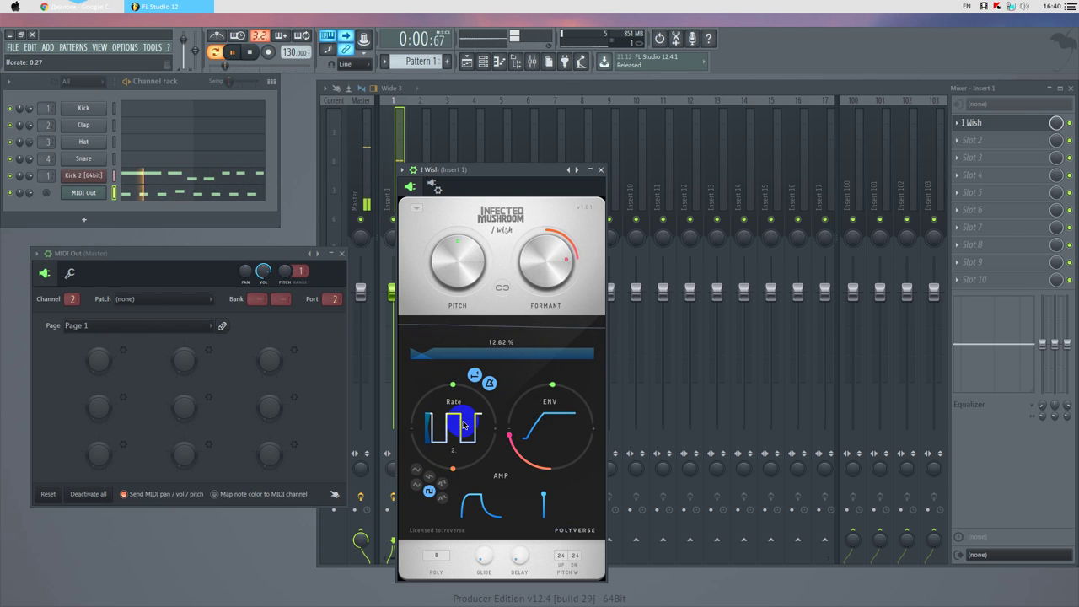
- Set the LFO pitch amount to -16 semi and lower the wet level to about 18 %
left_click(455, 387)
left_click_drag(473, 396, 427, 413)
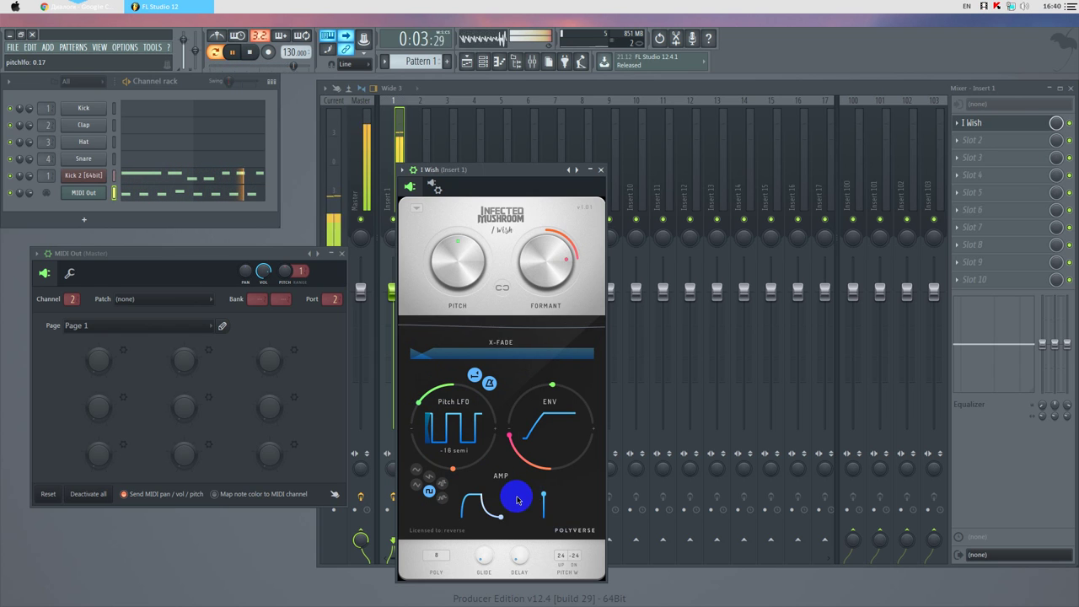
left_click_drag(542, 503, 543, 511)
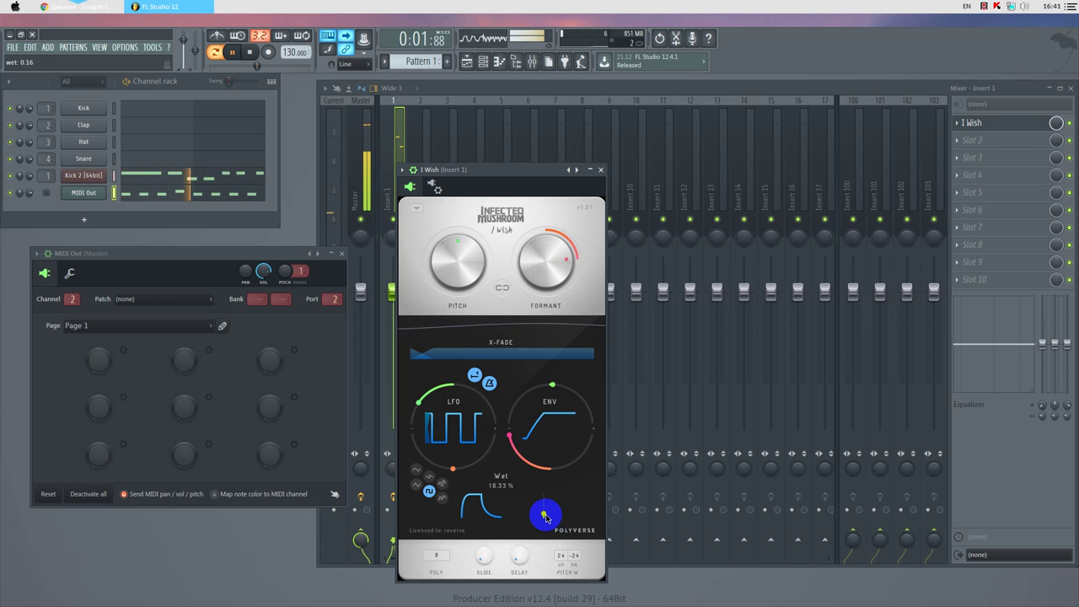
- Try the slew LFO shape, settle on random, and raise the wet level to about 55 %
left_click(441, 498)
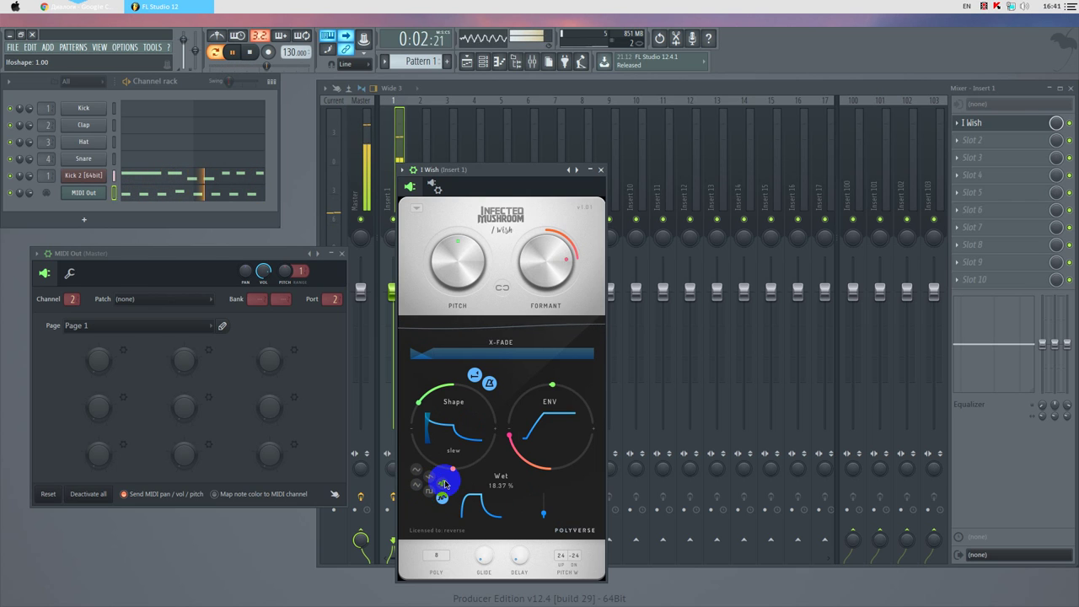
left_click(443, 484)
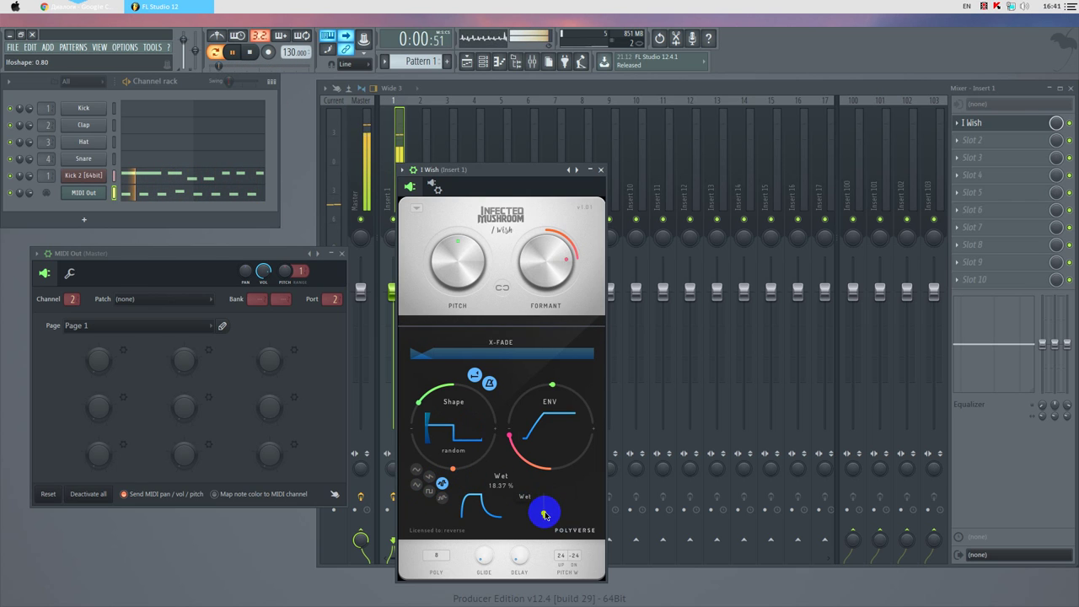
left_click_drag(543, 508, 540, 504)
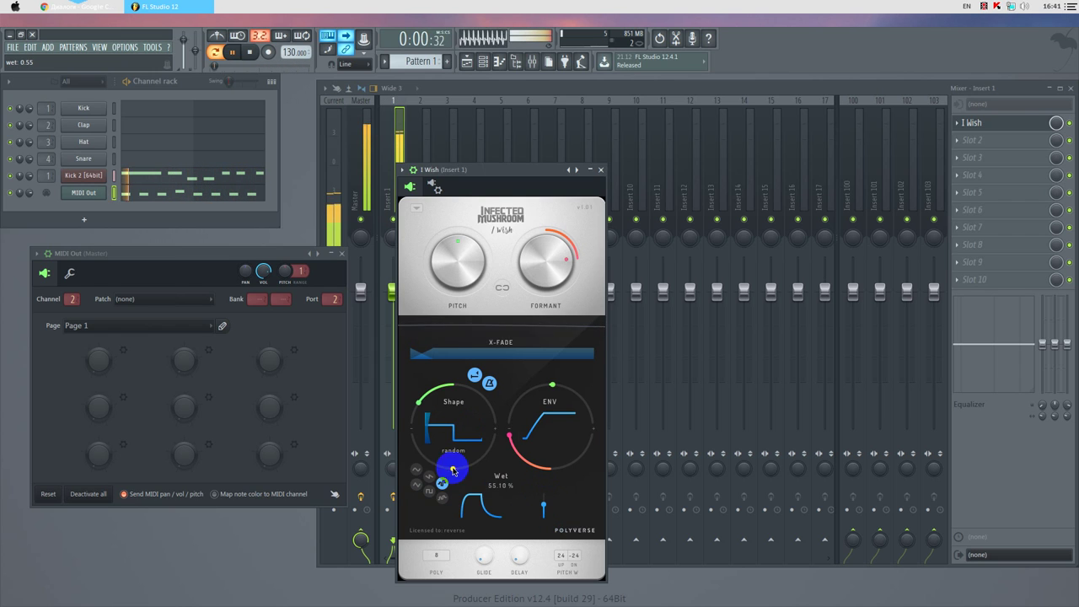
- Close the MIDI Out window and check the MIDI input port in the I Wish wrapper settings
left_click(342, 254)
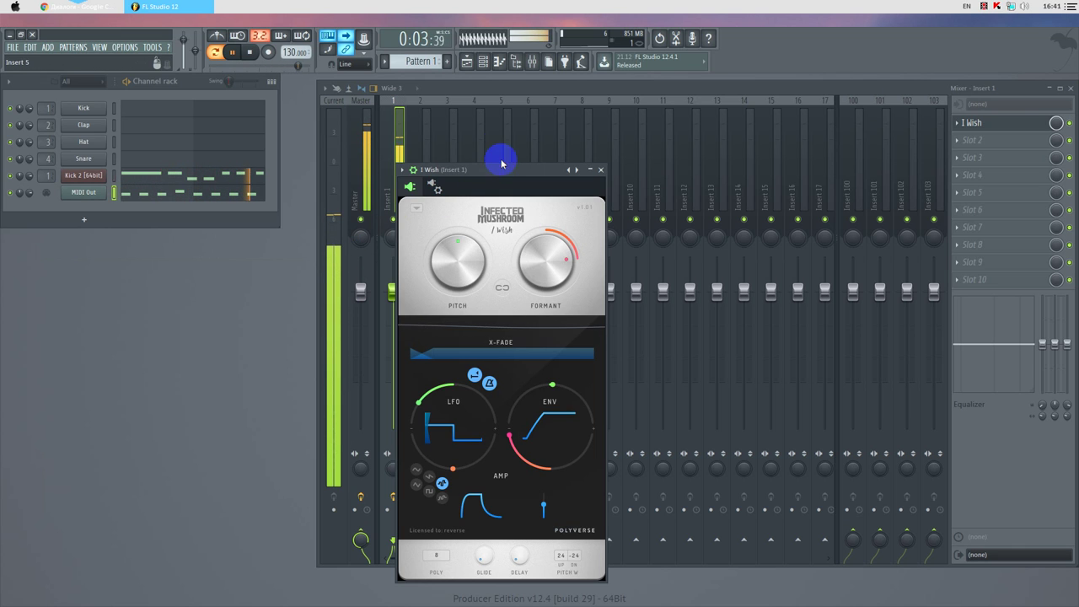
left_click(434, 185)
left_click(452, 336)
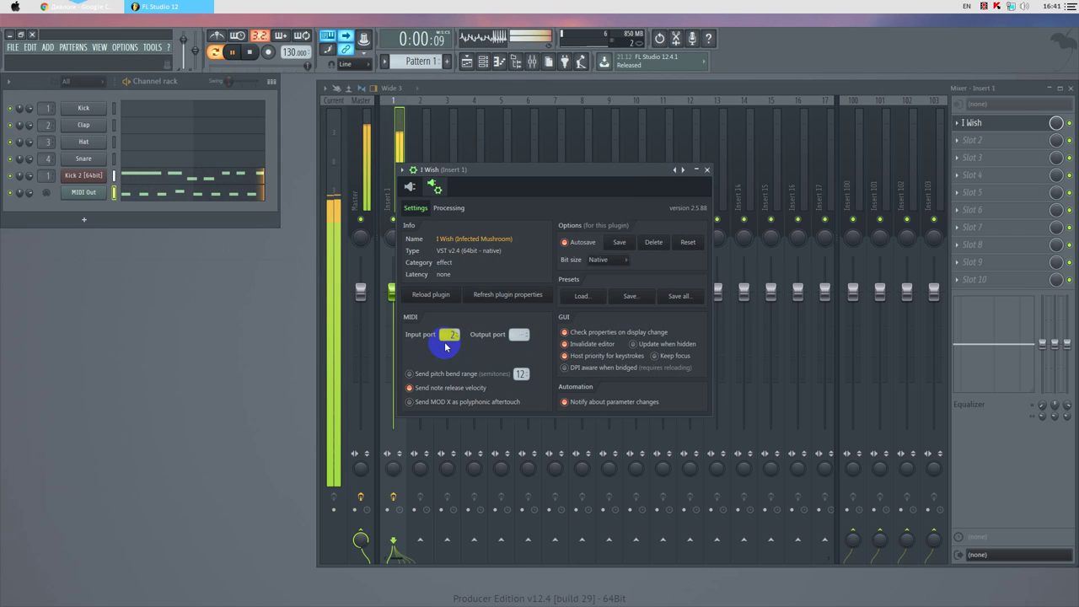
left_click(412, 187)
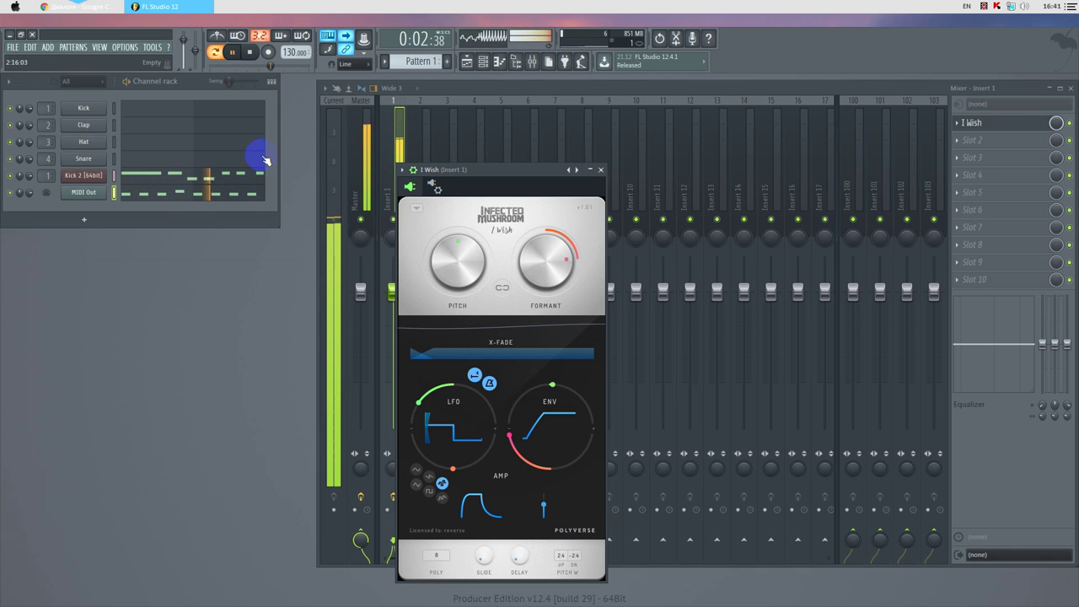
- Add the rising notes G4, A4, A#4 and B4, one per beat, across bar 3 of the MIDI Out piano roll
left_click(204, 192)
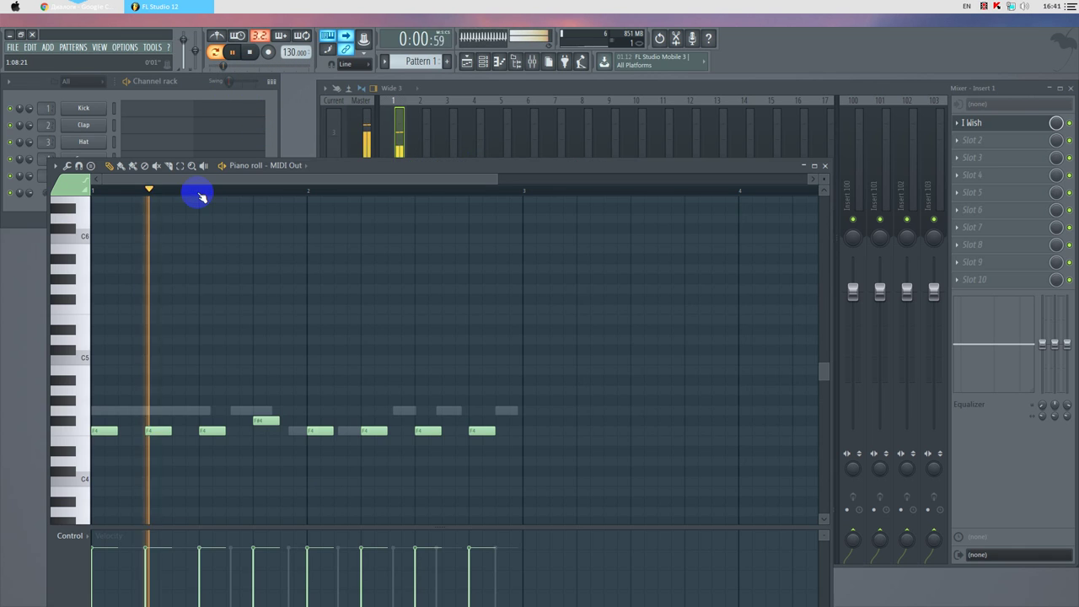
left_click(526, 411)
left_click(579, 390)
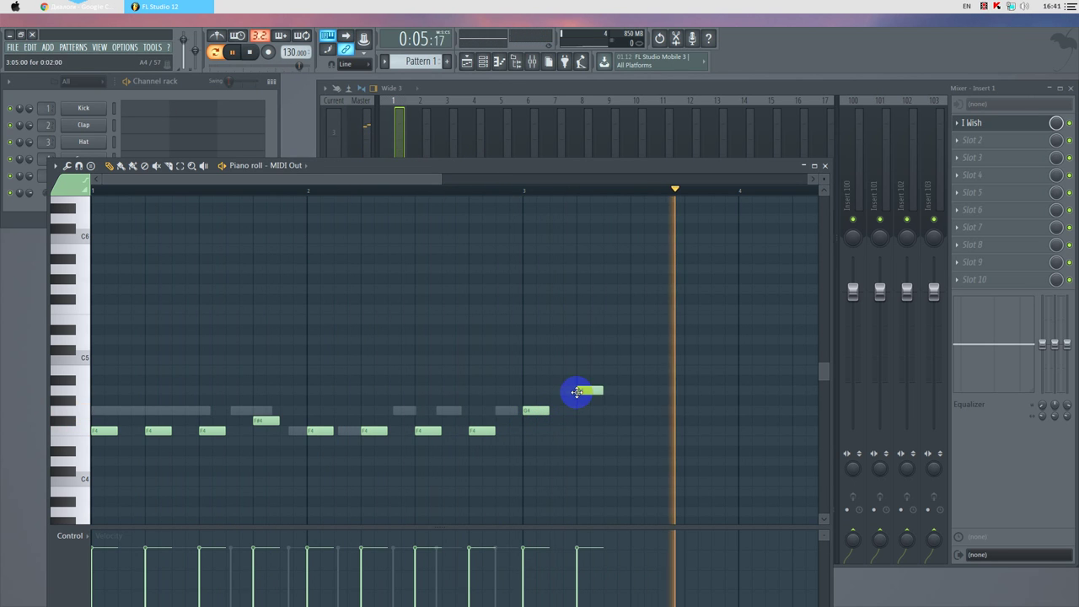
left_click(634, 381)
left_click(684, 369)
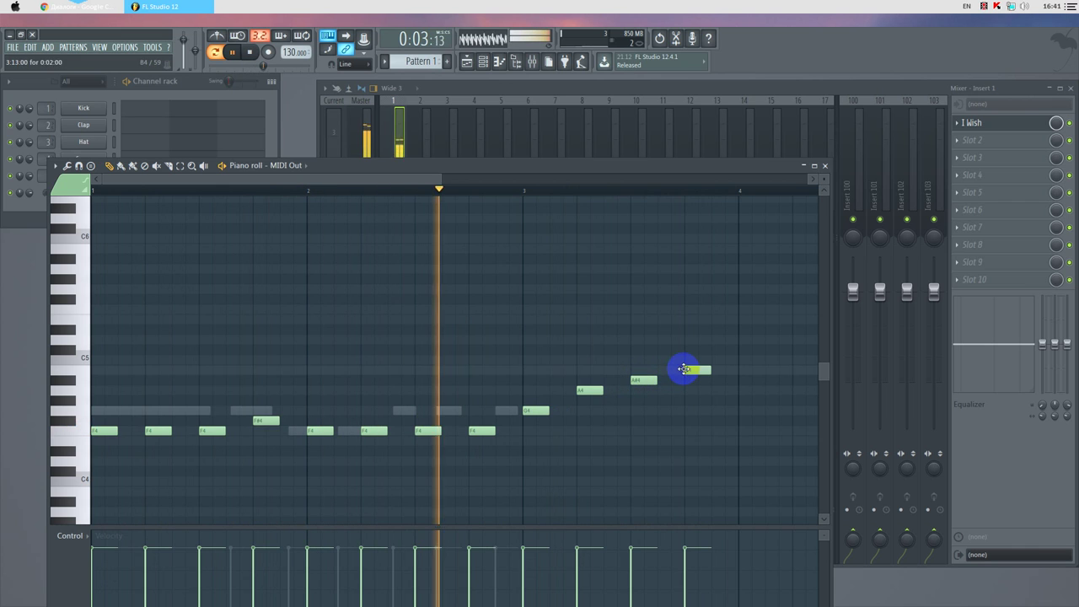
- Add A4, E4 and D4 notes at the start of bar 4 and a C#5 note on its second beat
left_click(740, 390)
left_click(741, 440)
left_click(742, 461)
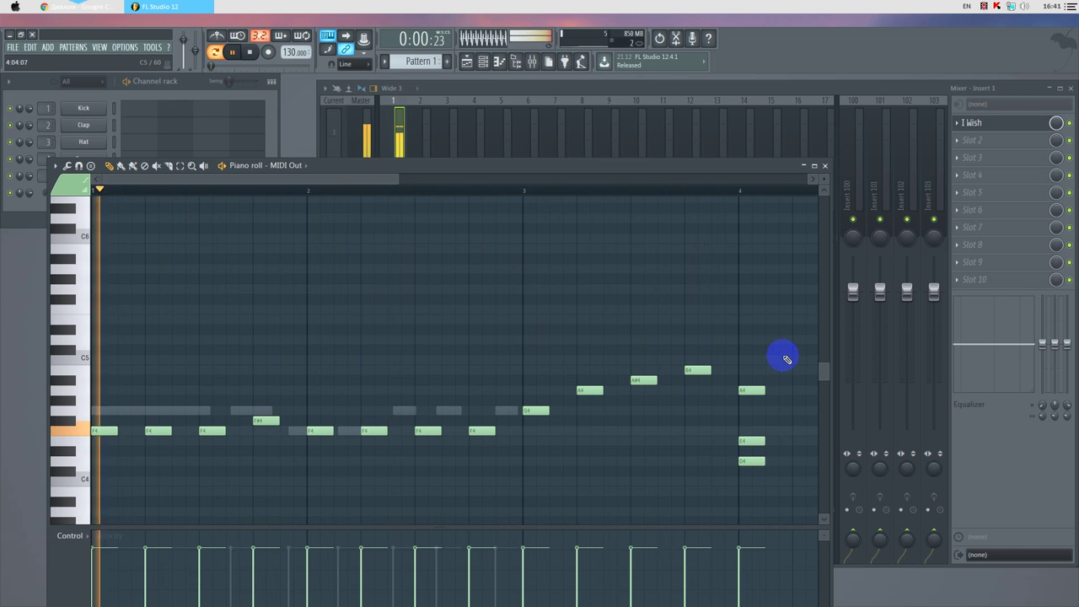
left_click(795, 349)
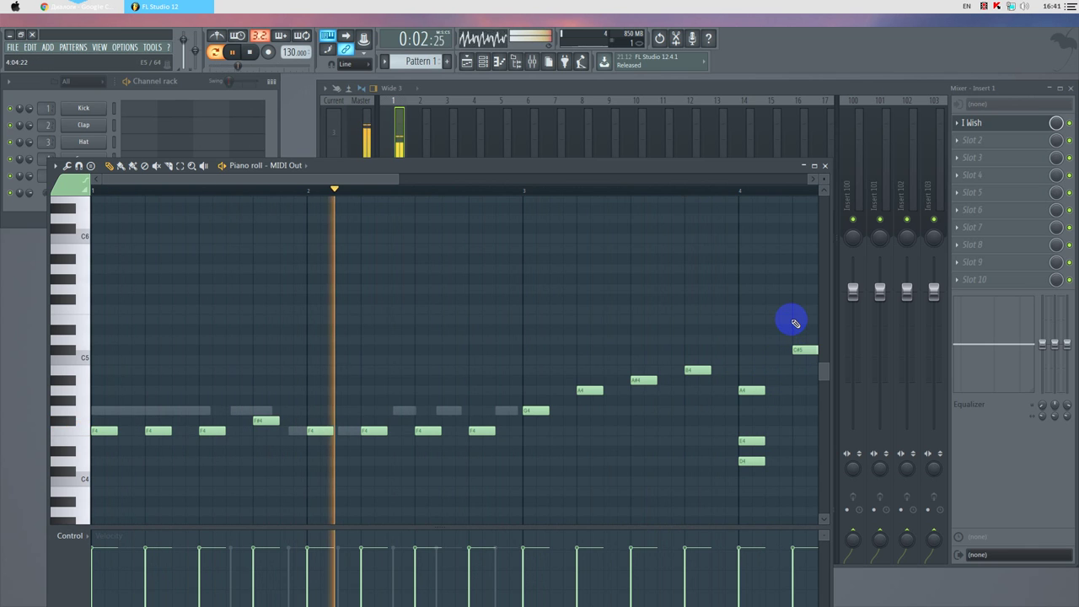
- Move the E4 note to the third beat of bar 4 and the D4 note to the fourth beat
scroll(751, 309, "down", 3)
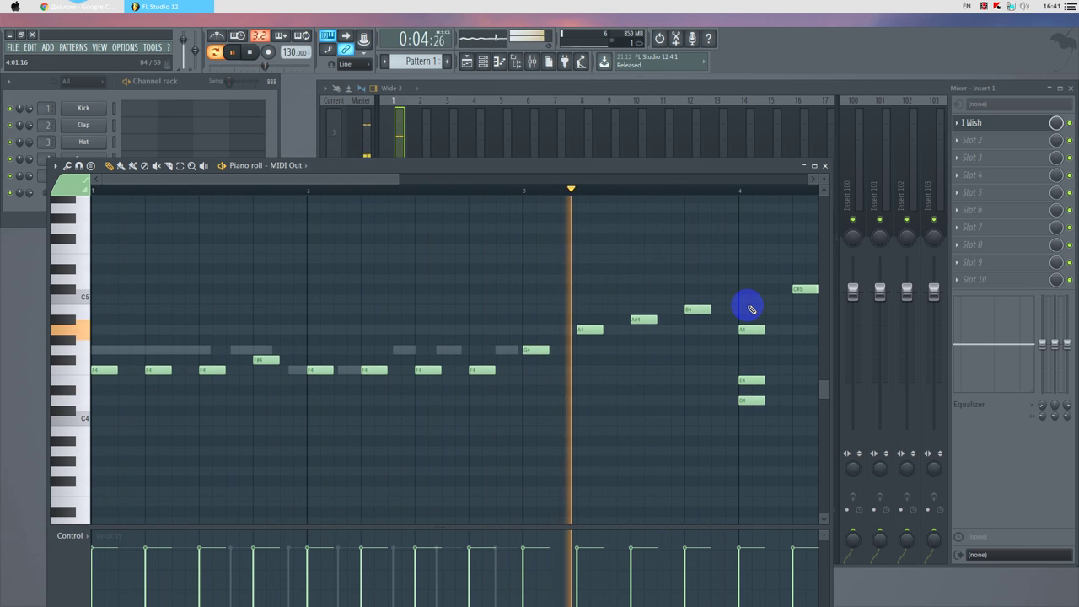
left_click_drag(374, 180, 441, 181)
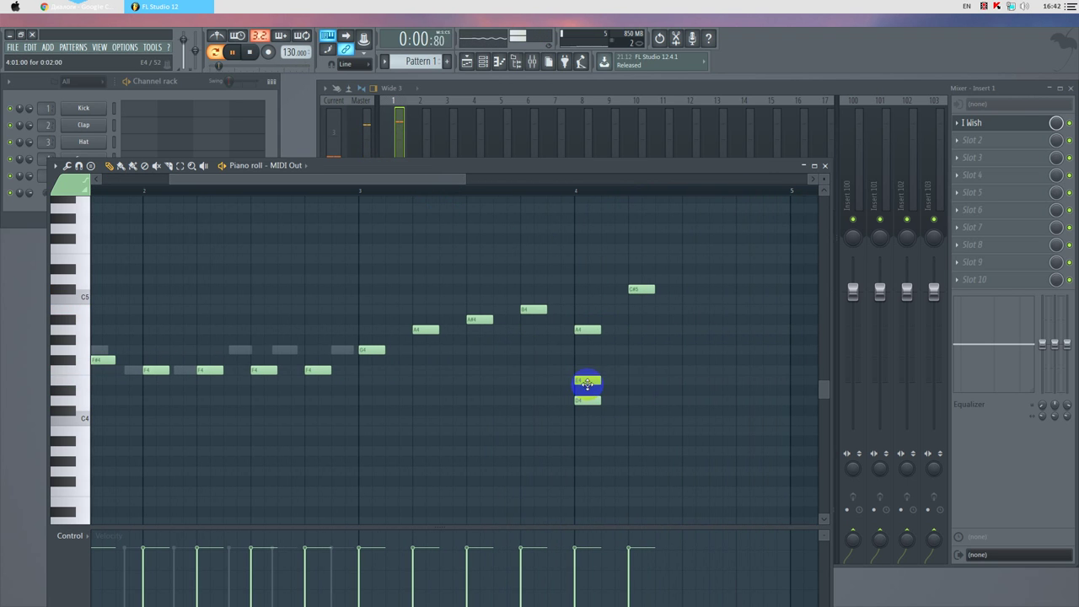
left_click_drag(587, 381, 695, 381)
left_click_drag(585, 402, 749, 399)
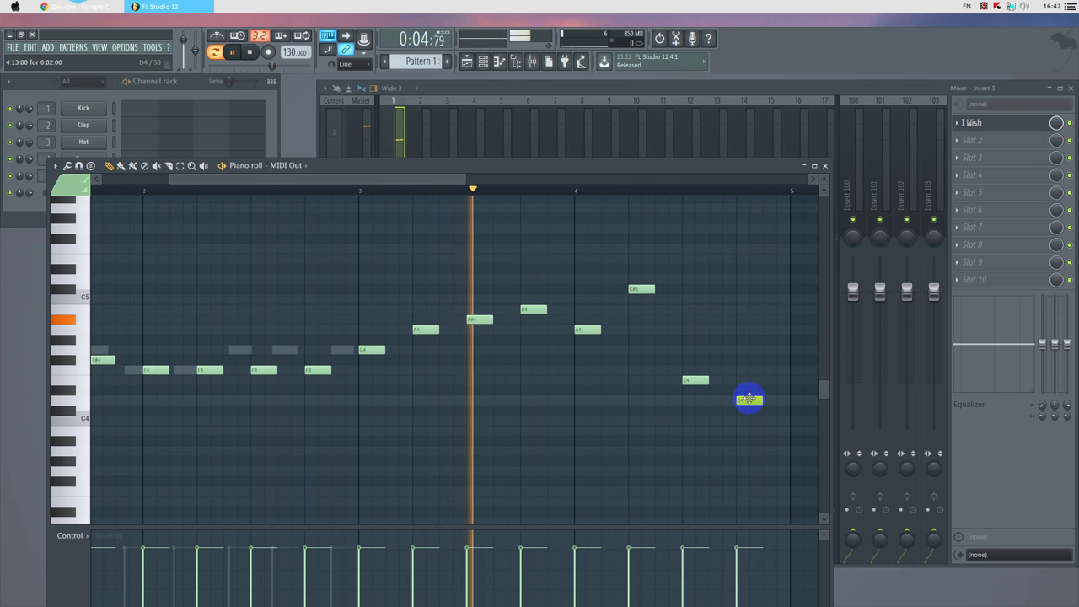
- Add two more C#5 notes directly before and after the one in bar 4, and close the piano roll
left_click(698, 289)
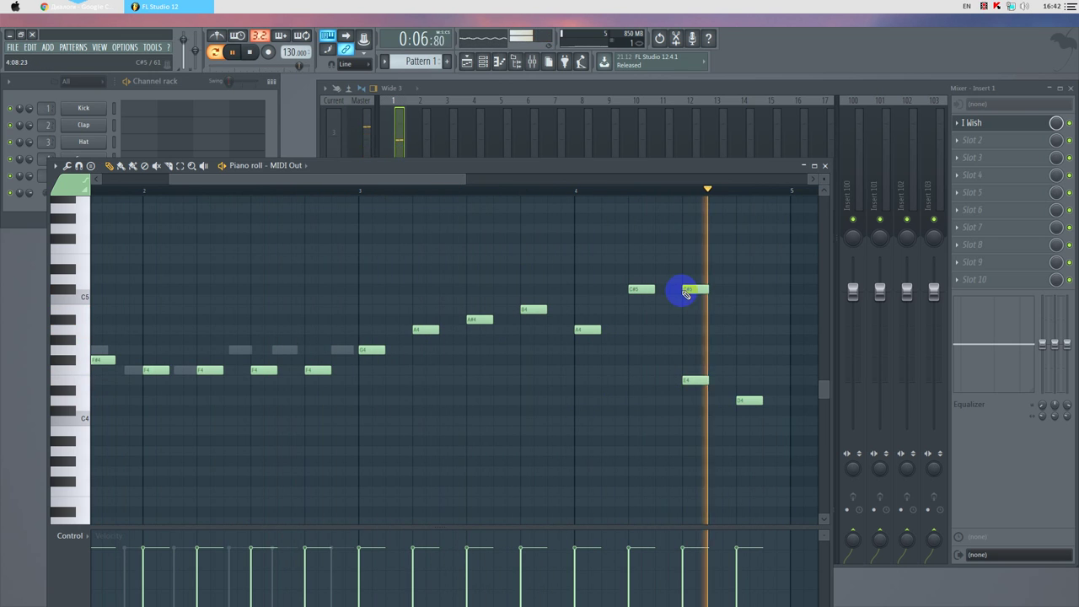
left_click(693, 290)
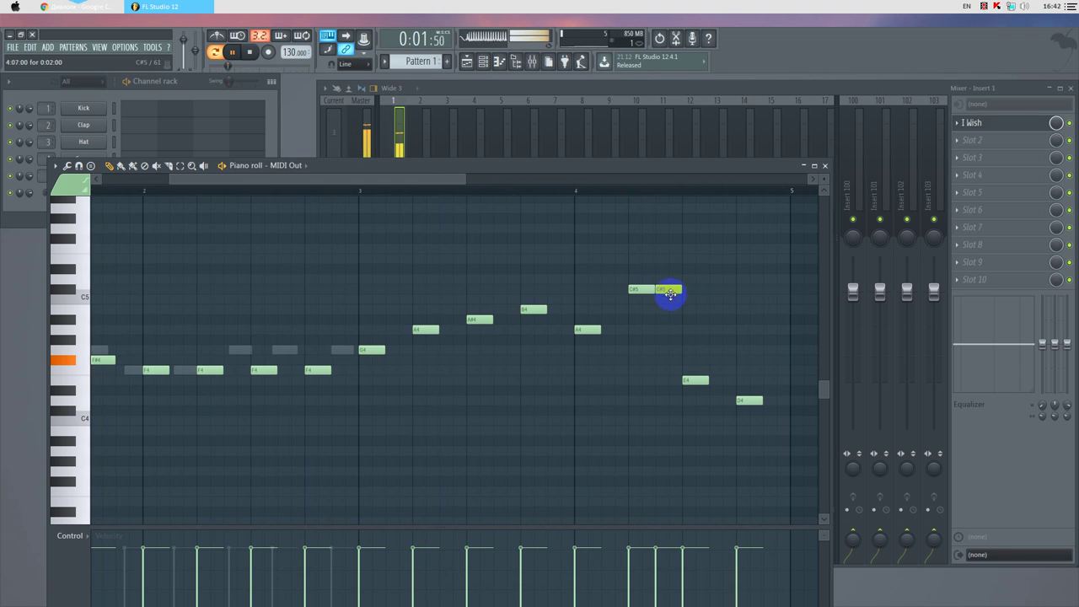
left_click(609, 289)
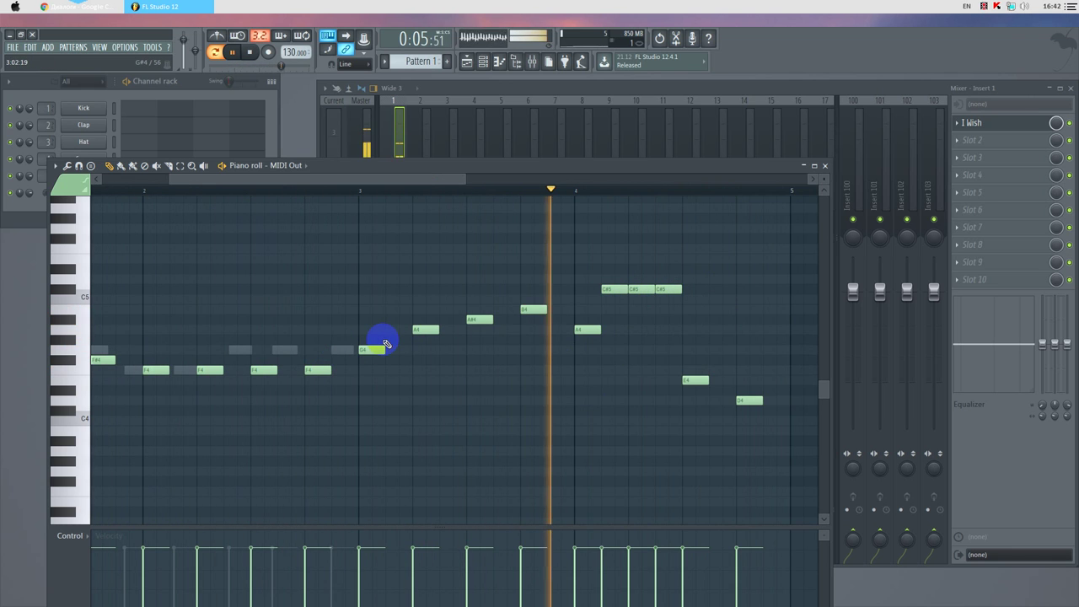
left_click(823, 166)
- Lower the I Wish formant to -22 semi and turn off the LFO's tempo sync
left_click(456, 264)
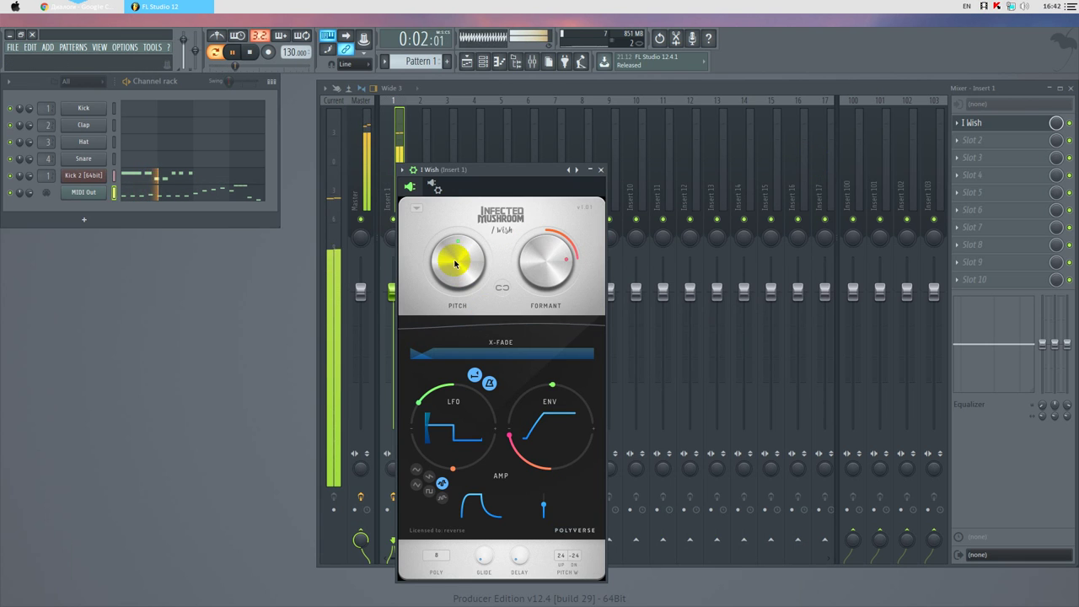
left_click_drag(554, 255, 529, 276)
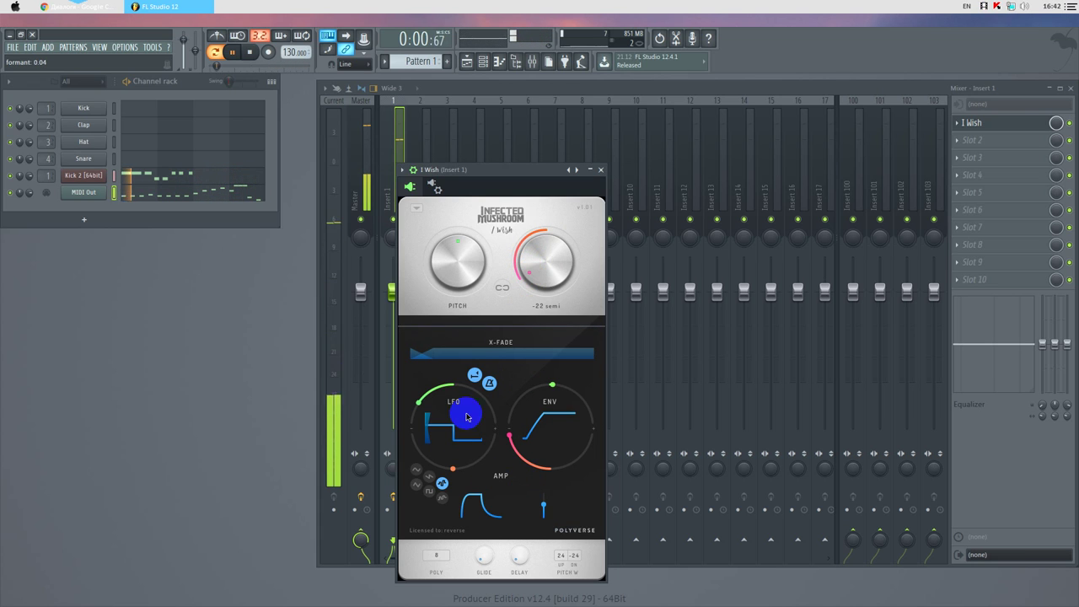
left_click(490, 386)
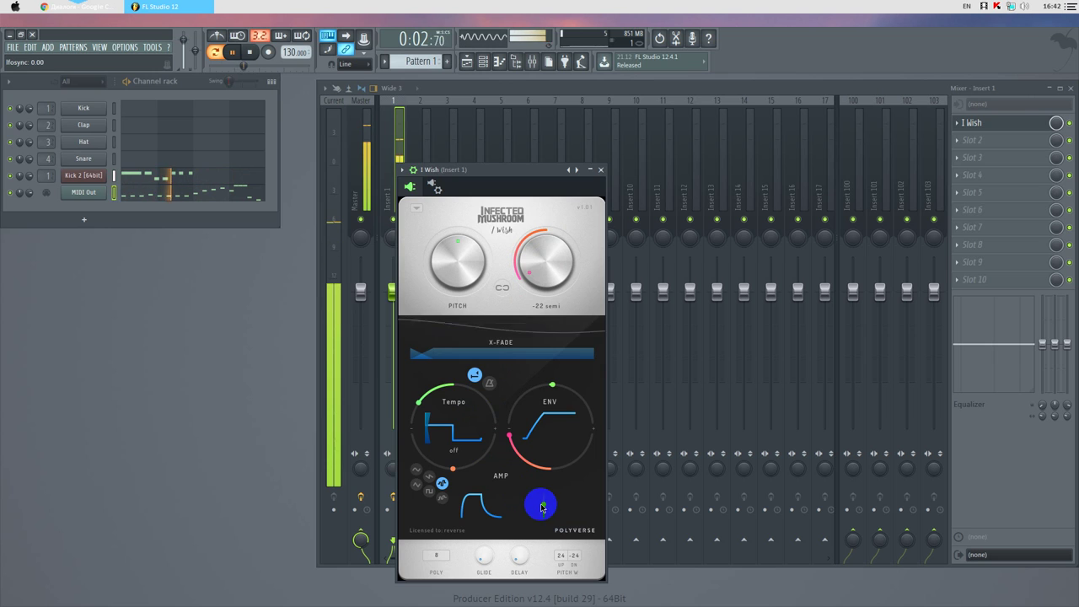
- Shorten the amp envelope's release to 33 ms and set the LFO shape to slew
left_click_drag(497, 522, 474, 498)
left_click(442, 497)
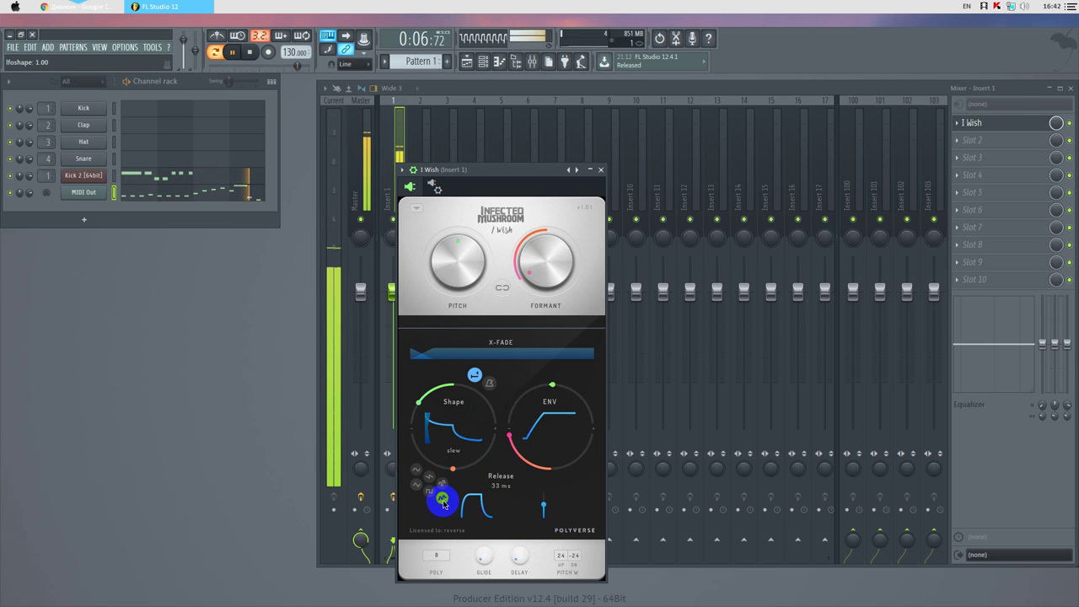
- Set the I Wish X-Fade to 9.08 % and raise the pitch LFO amount to 18 semi
left_click(442, 386)
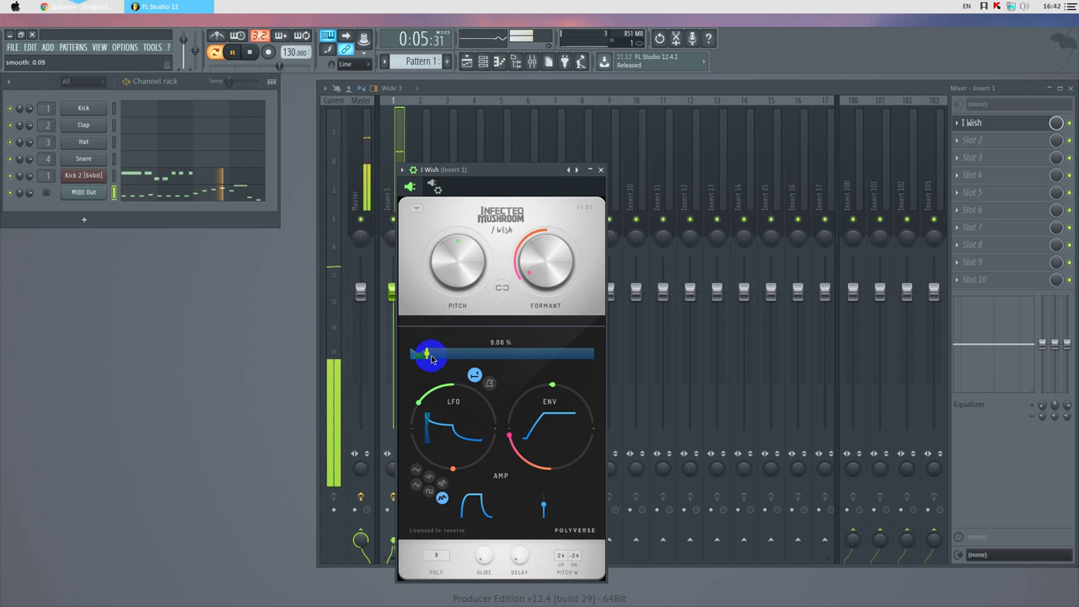
left_click_drag(420, 402, 486, 412)
- Load the computer world preset in I Wish, then sweep the formant up to 14 semi and down to -17 semi
left_click(417, 214)
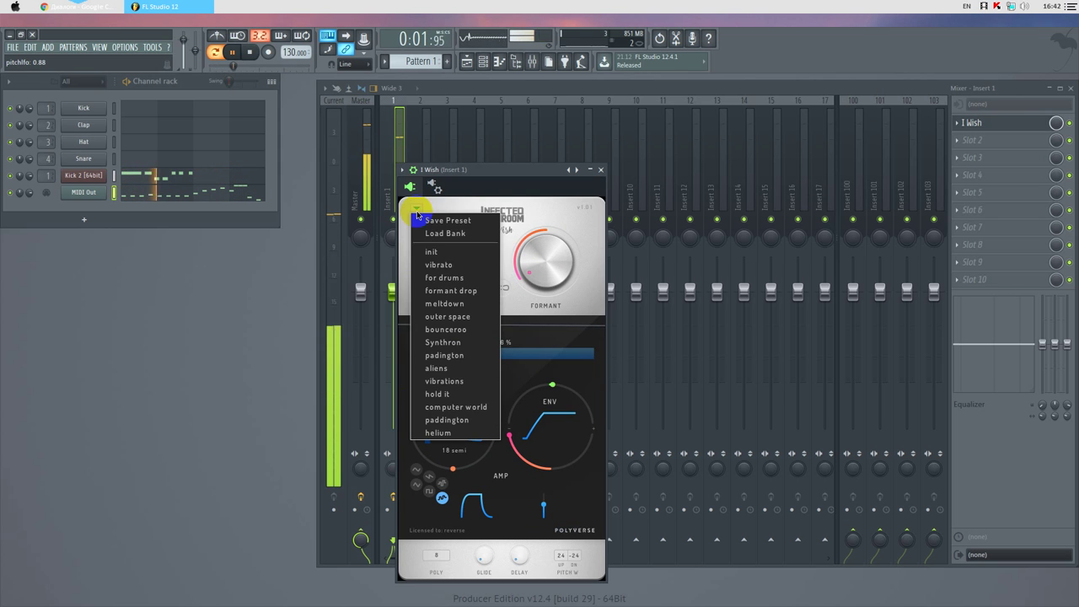
left_click(447, 402)
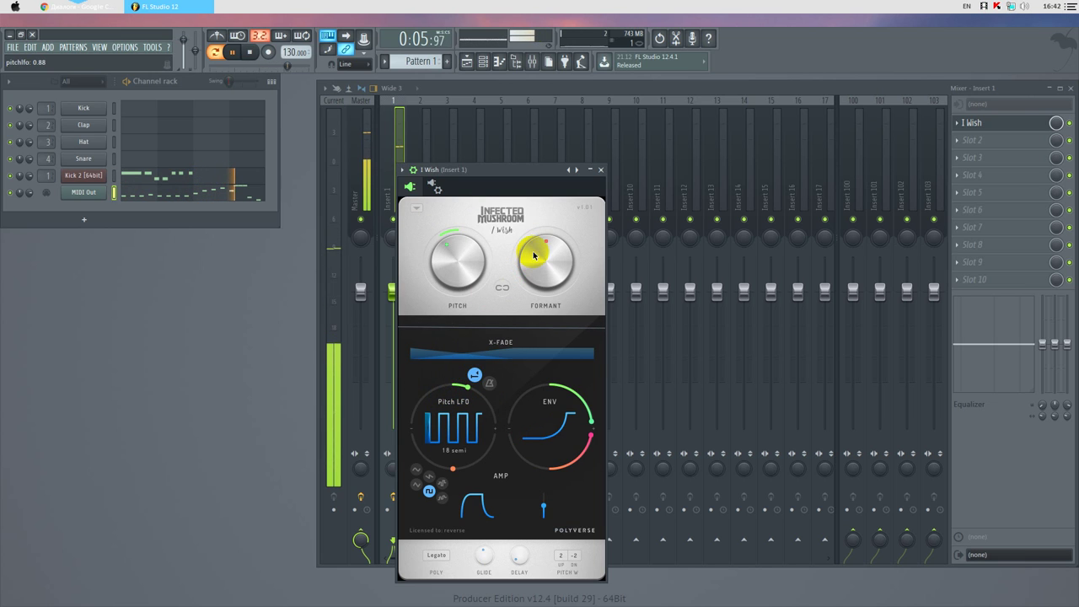
left_click_drag(533, 250, 574, 260)
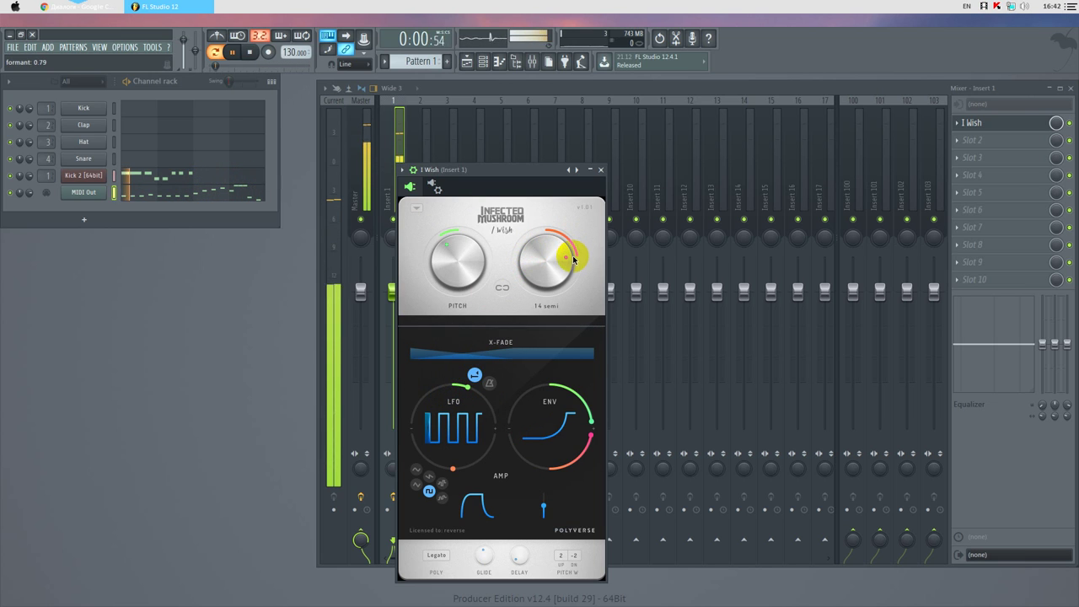
left_click_drag(556, 289, 528, 259)
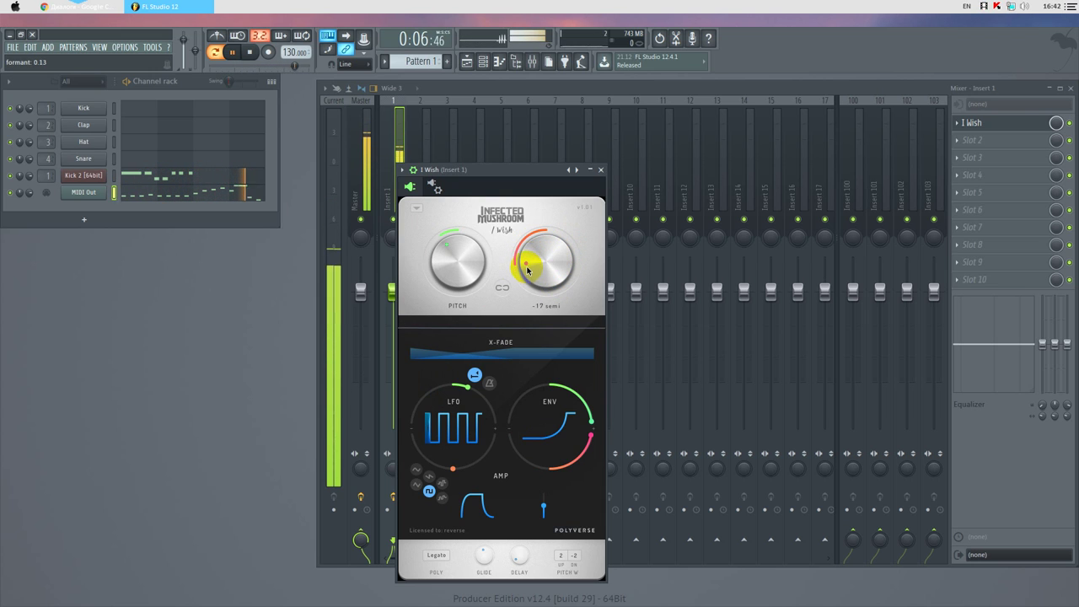
- Set the envelope curve and the wet level to 100 %, and shorten the amp release to 8 ms
left_click_drag(569, 422, 574, 443)
left_click_drag(544, 508, 542, 499)
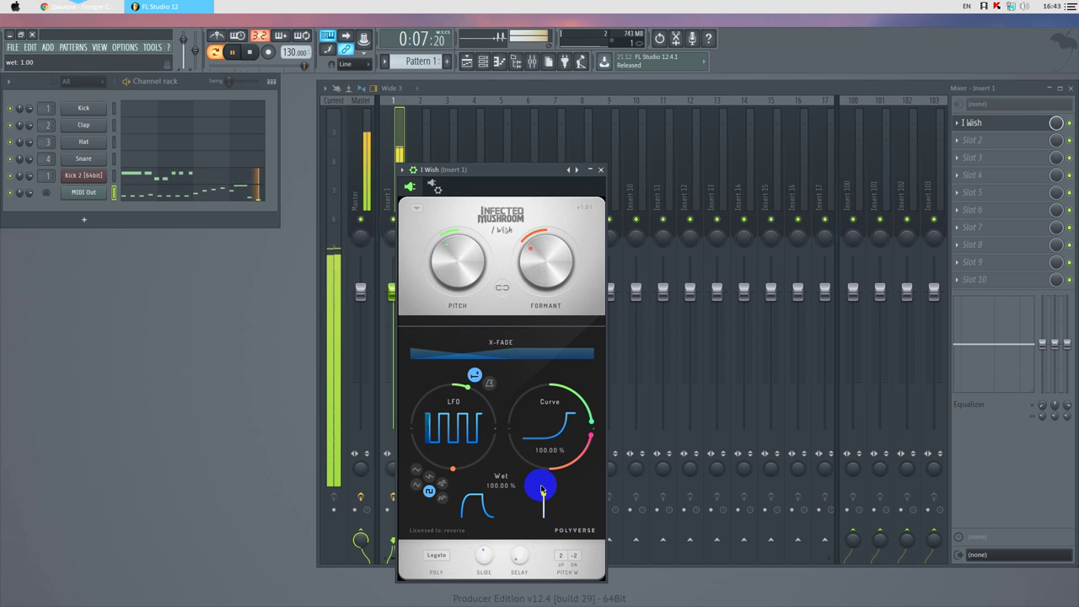
left_click_drag(485, 520, 483, 481)
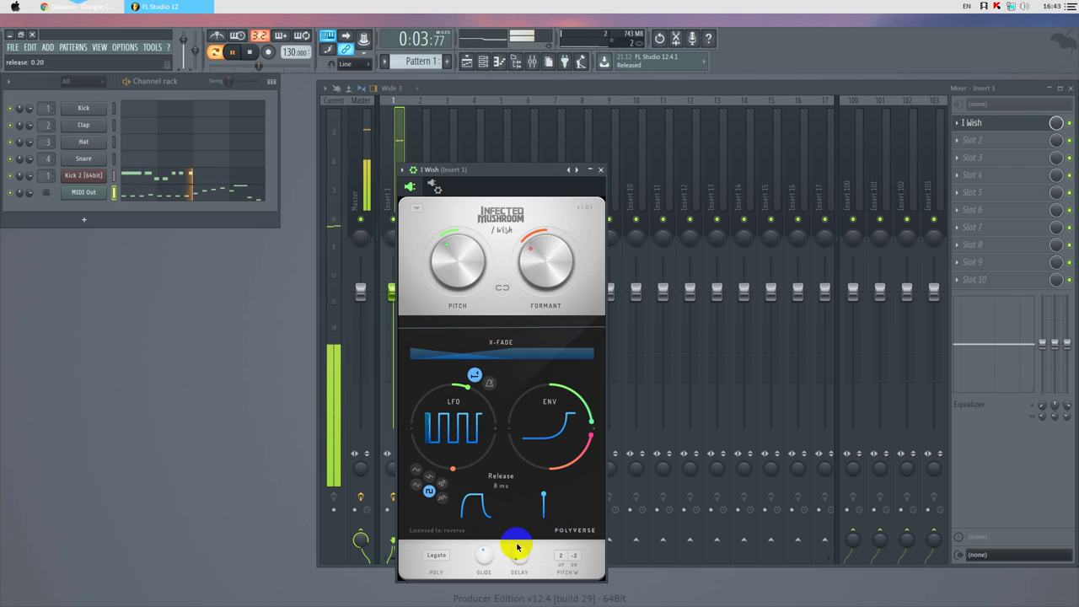
- Set the delay to 482 ms and sweep the formant up to 24 semi and back down to -8 semi
left_click_drag(519, 558, 516, 544)
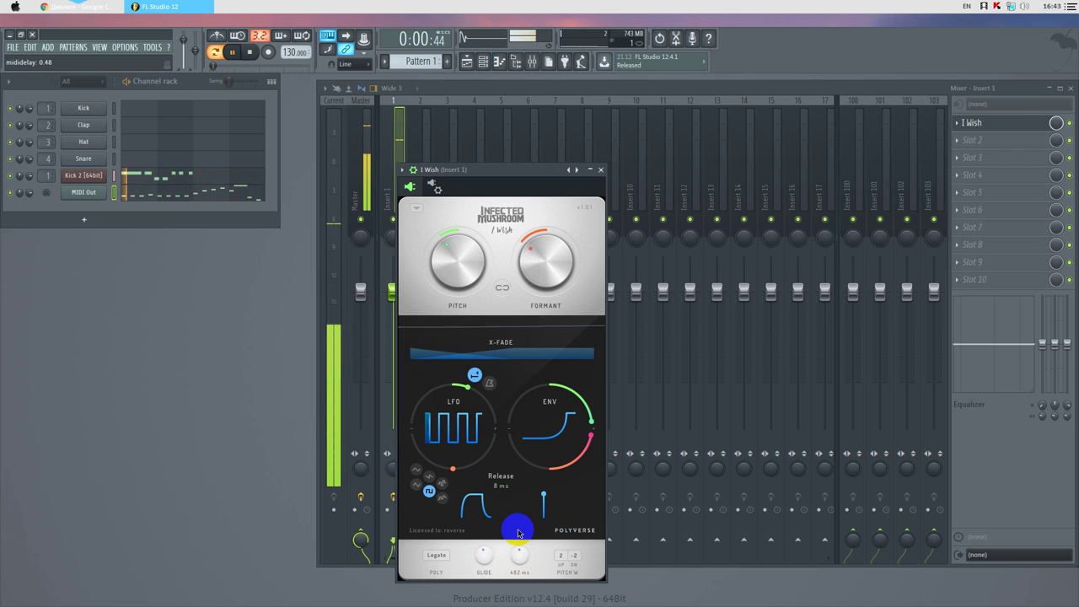
left_click_drag(533, 258, 565, 287)
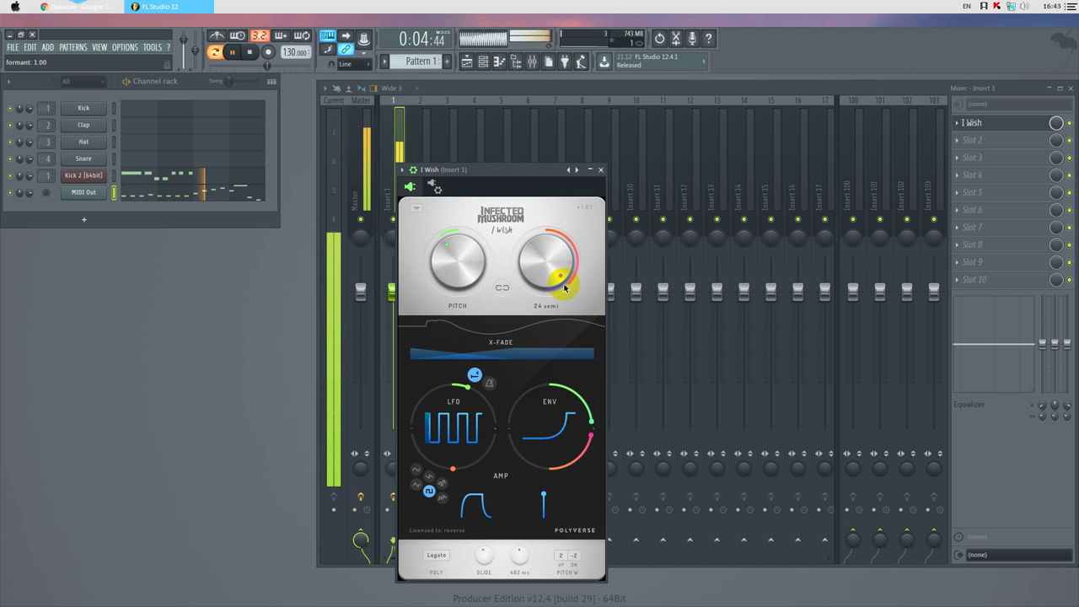
left_click_drag(560, 268, 531, 247)
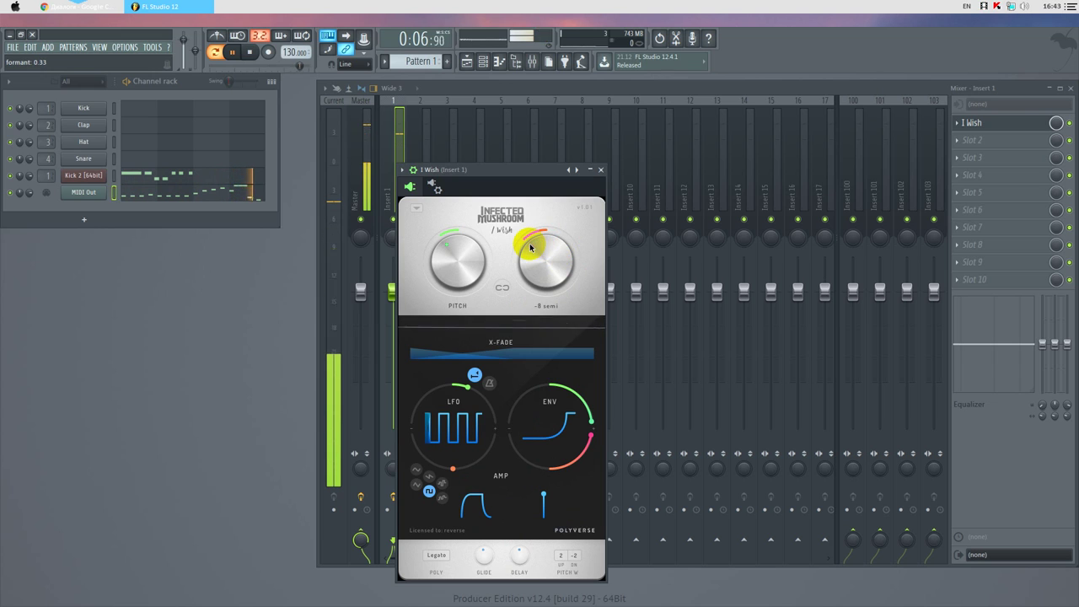
- Load the outer space preset, raising its formant to 15 semi and its delay to 443 ms
left_click(416, 209)
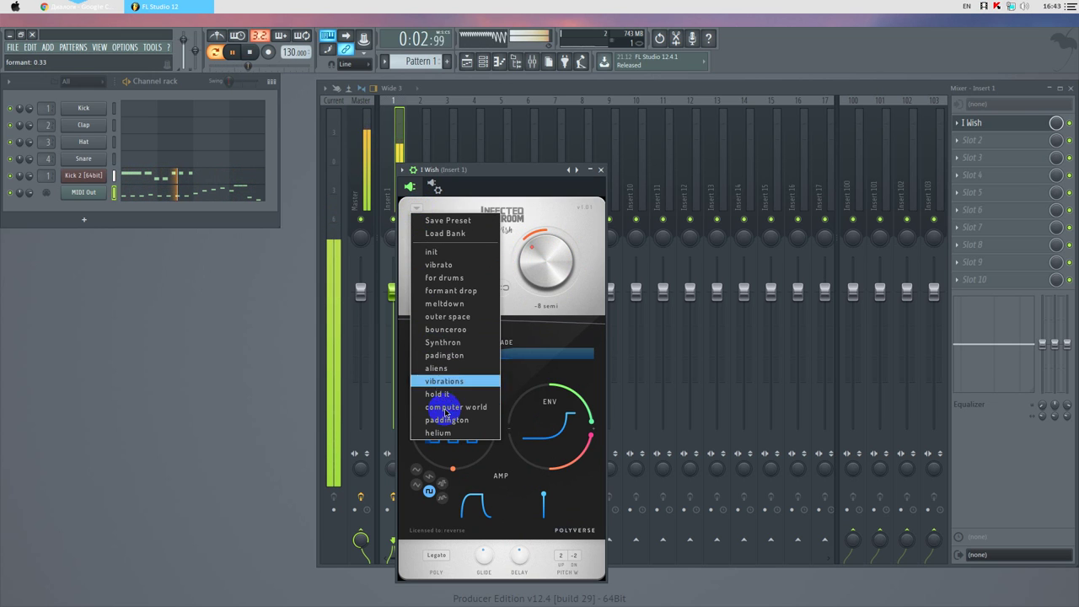
left_click(454, 321)
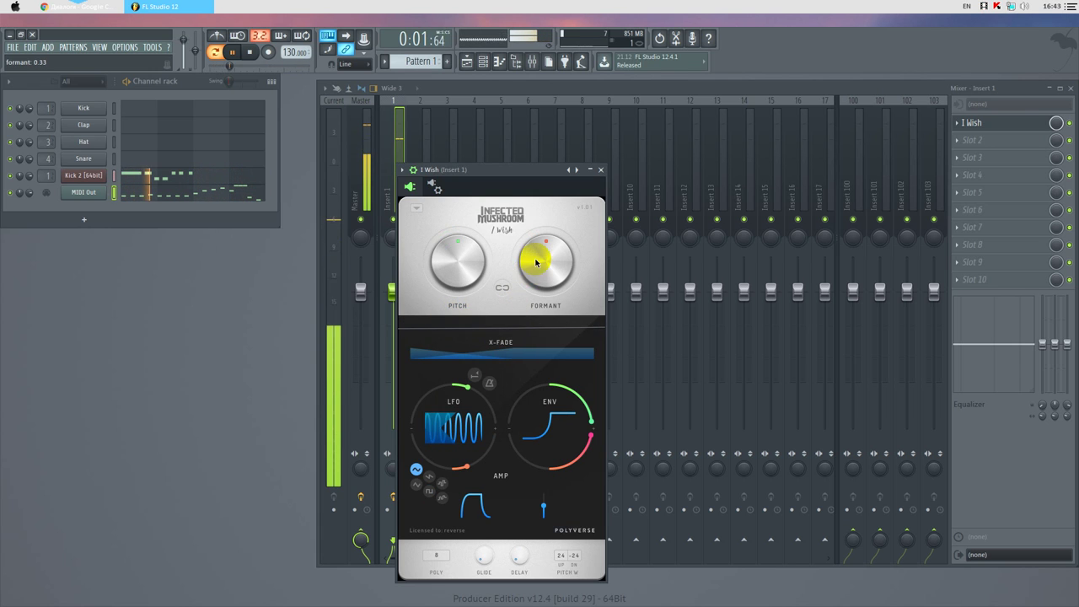
left_click_drag(536, 257, 567, 254)
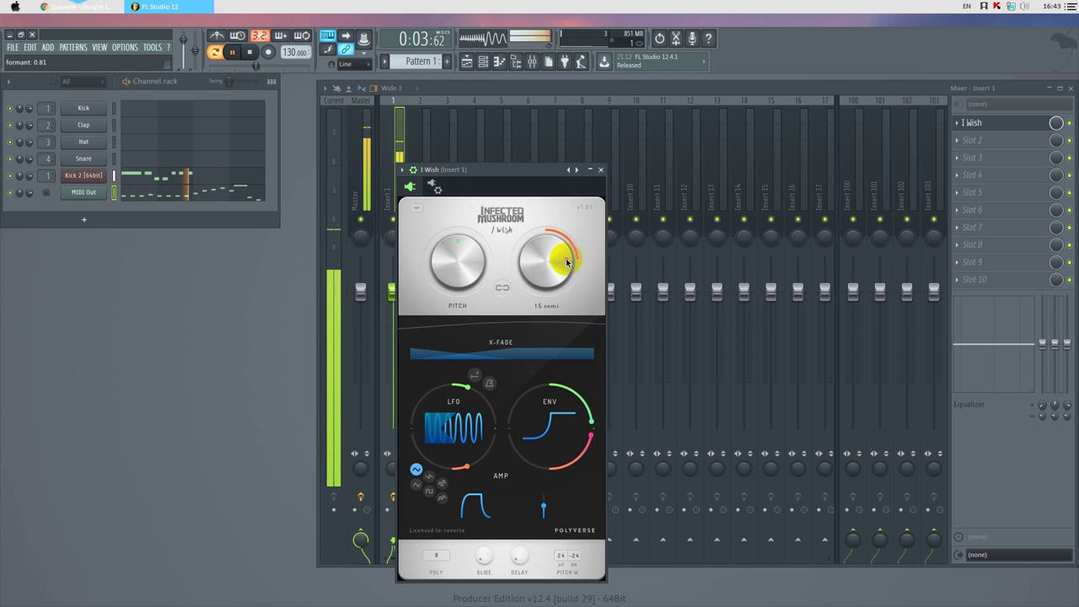
left_click_drag(511, 552, 515, 542)
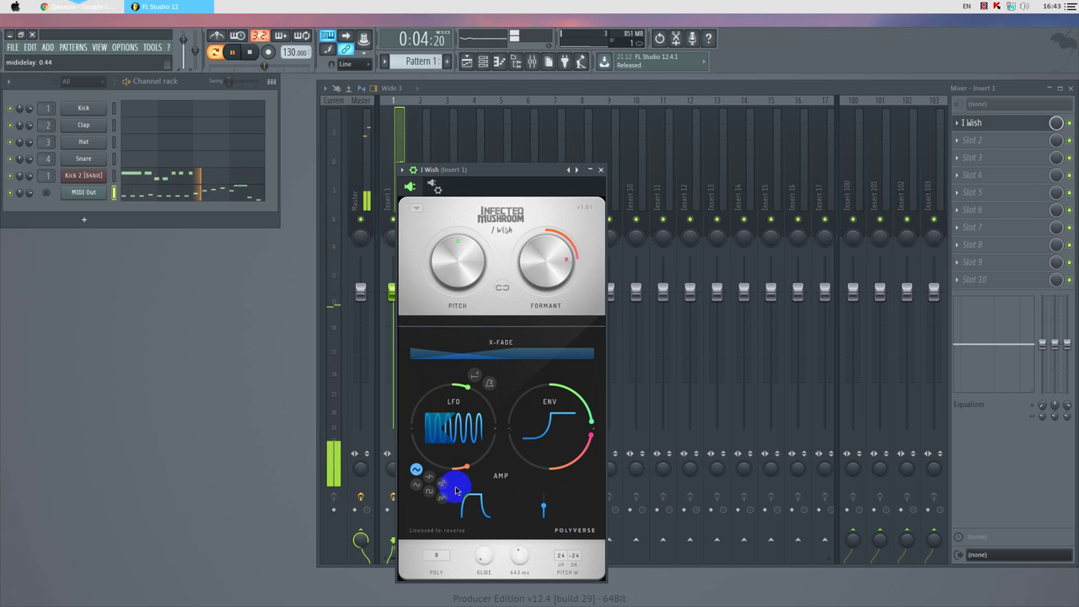
- Turn on the LFO's retrigger, make its formant amount strongly negative, and give it a square shape with a 1044 ms fade
left_click(475, 375)
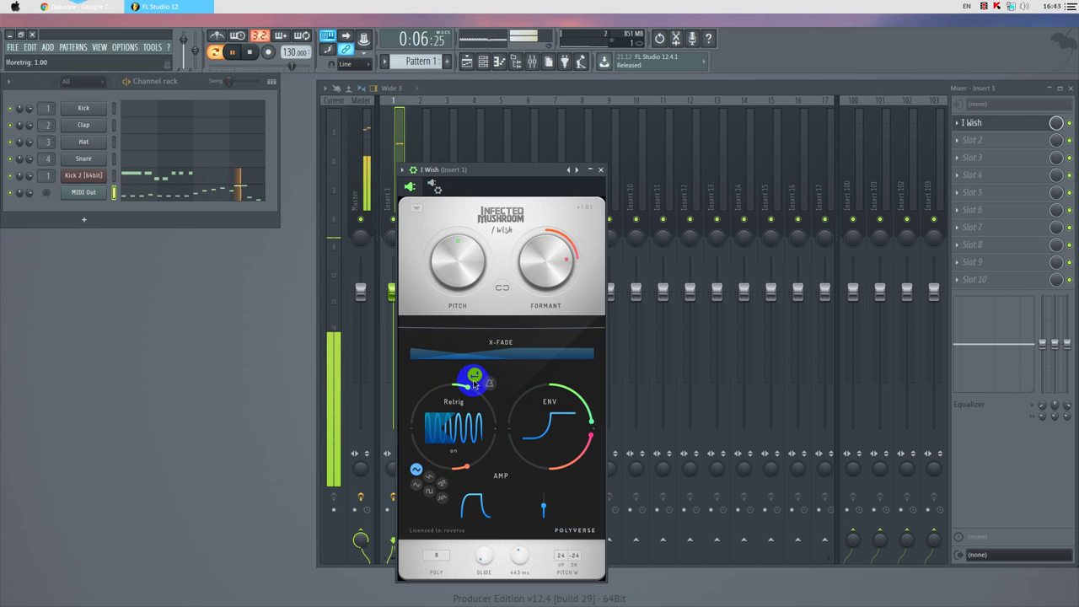
left_click(459, 455)
left_click_drag(460, 456, 430, 494)
left_click(430, 494)
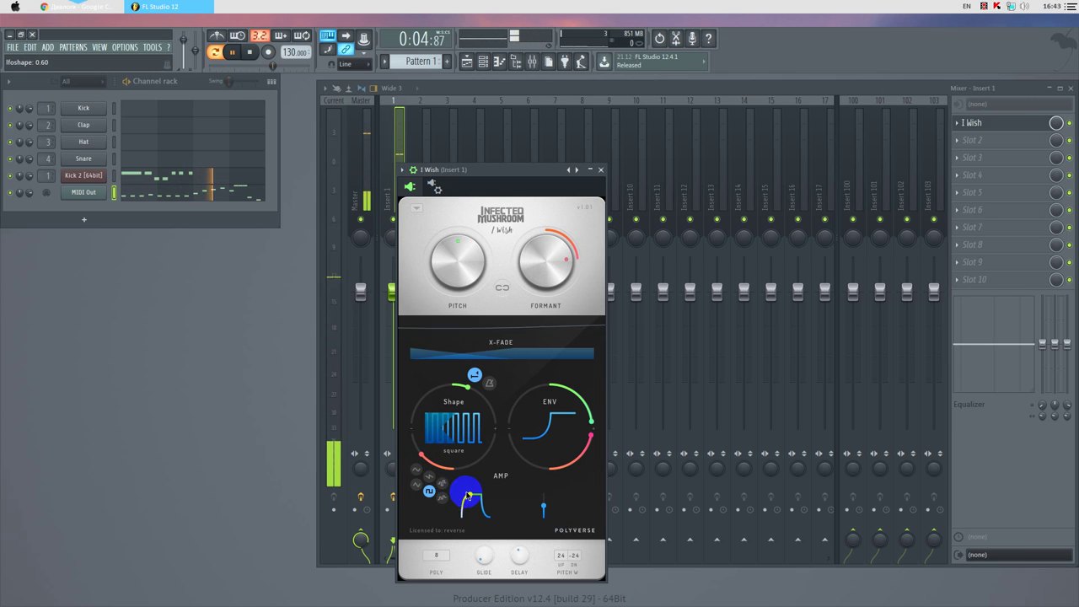
left_click_drag(447, 430, 464, 413)
- Lower the formant to -21 semi, try the wet level at 100 % and reduce it to 16.33 %
left_click_drag(553, 256, 529, 275)
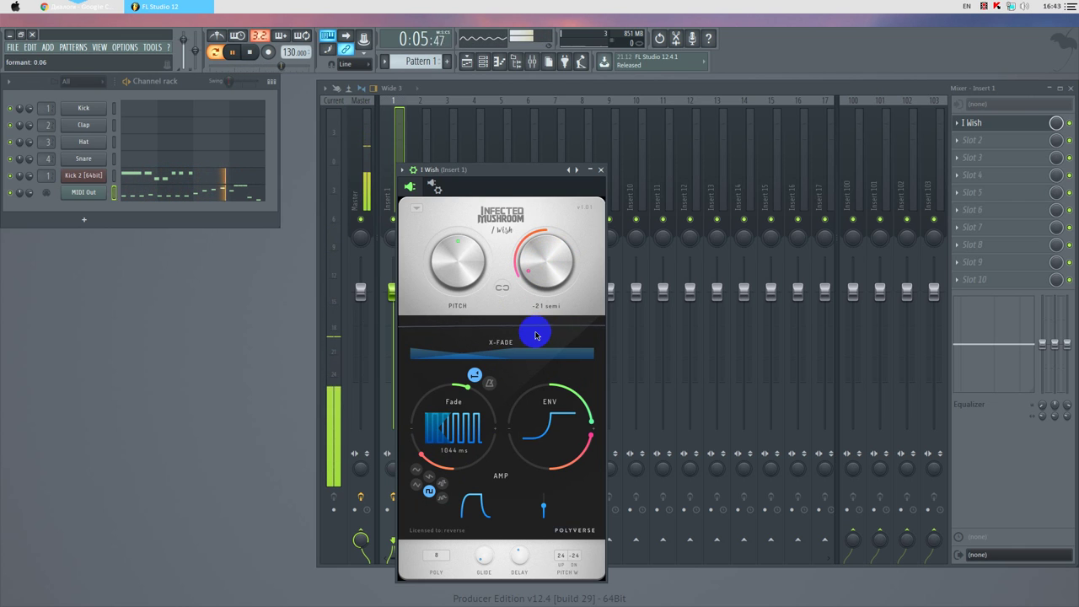
left_click_drag(544, 511, 547, 493)
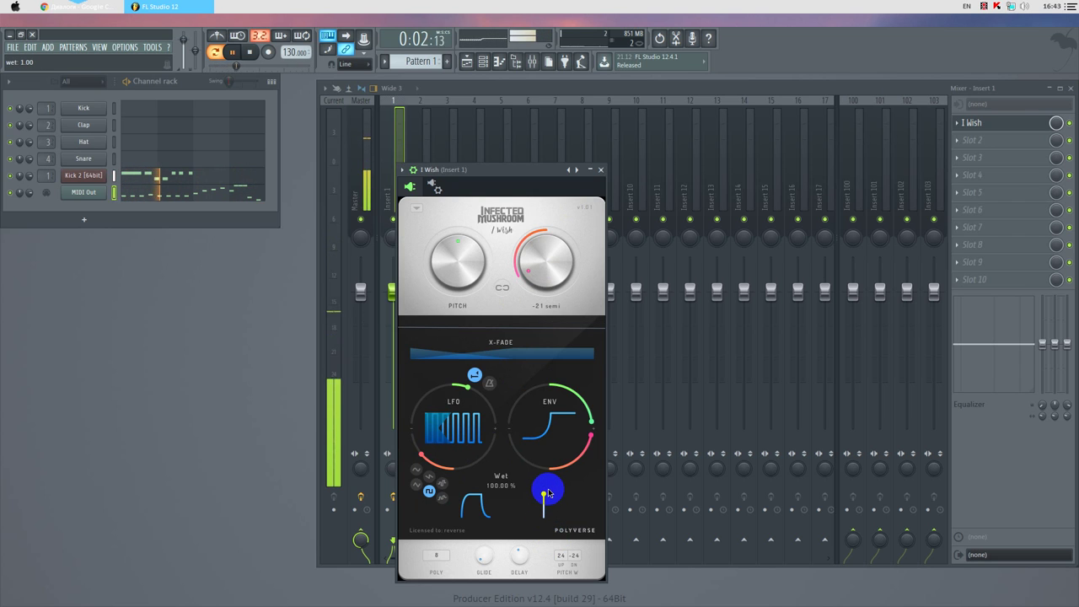
left_click_drag(548, 493, 546, 518)
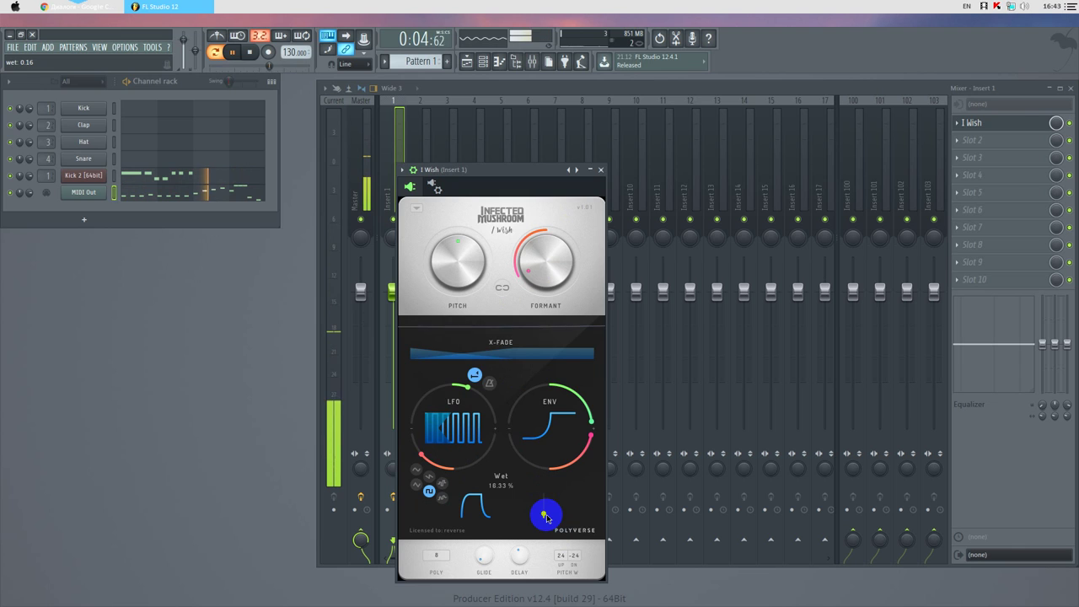
- Load the formant drop preset in I Wish, raise its formant to 15 semi and stop playback
left_click(417, 210)
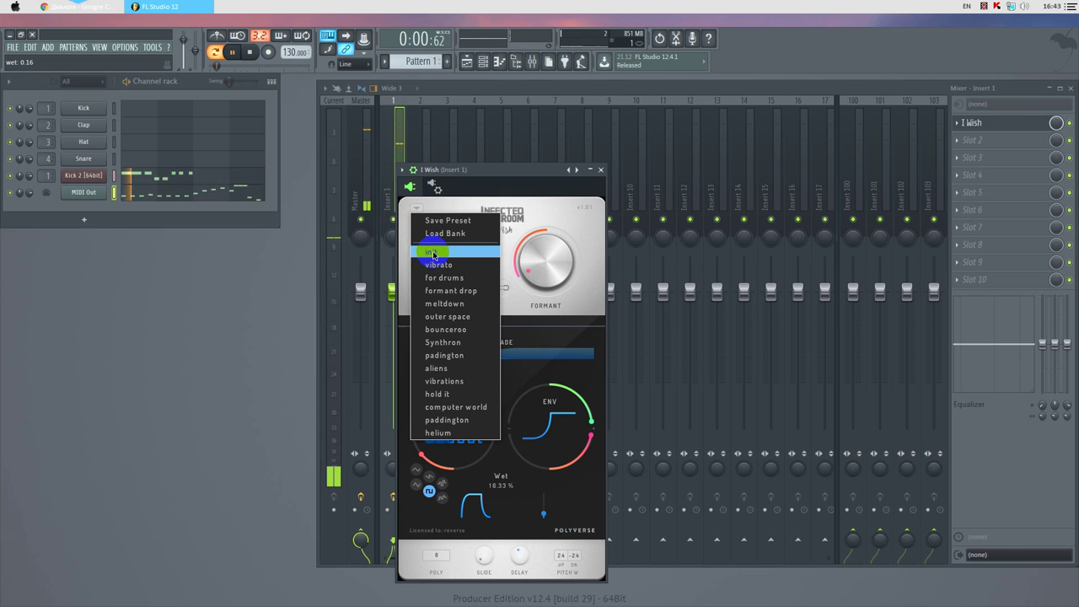
left_click(440, 285)
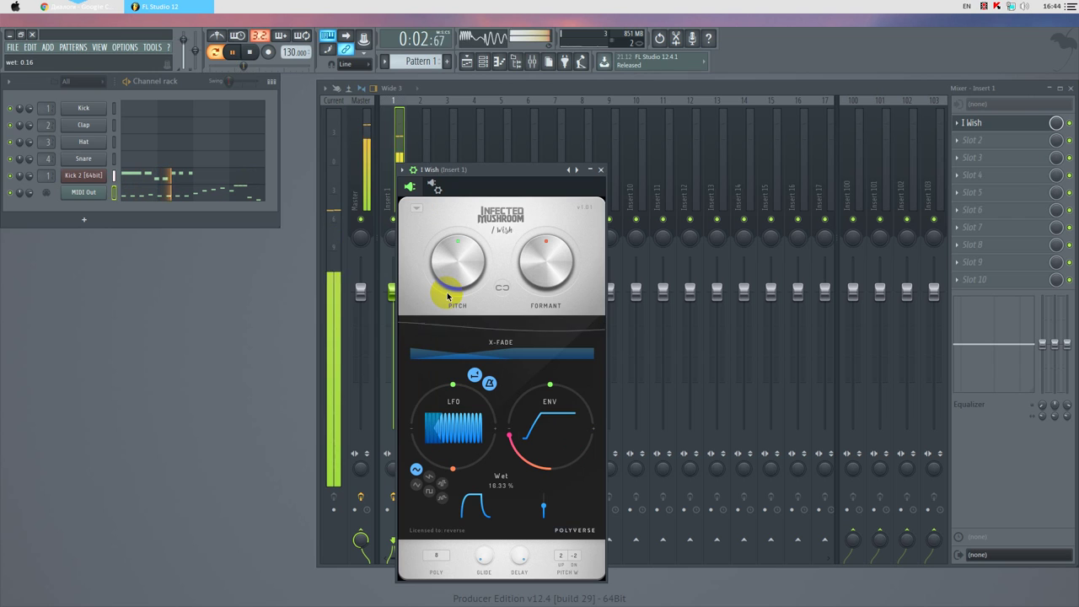
left_click_drag(531, 252, 558, 250)
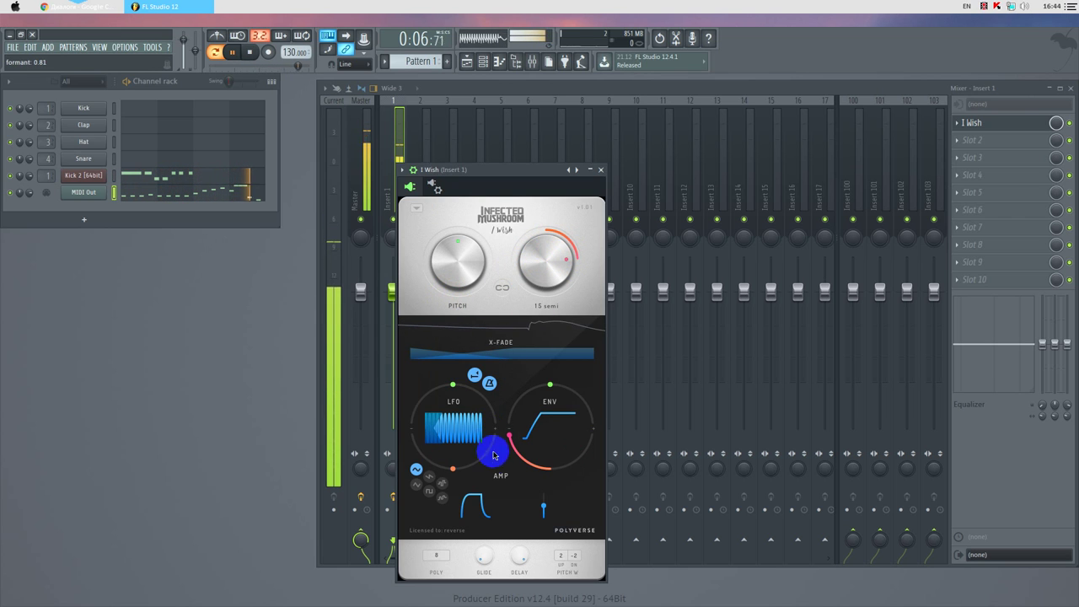
left_click(250, 53)
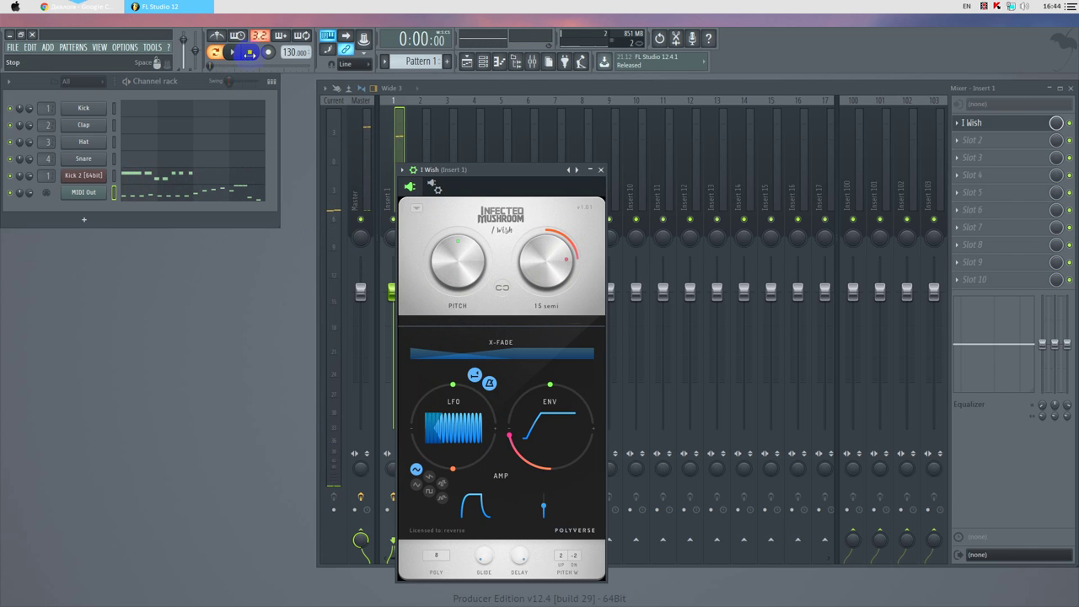
- Switch the Kick 2 instrument to its next preset, TR909 01, audition it with a few notes and close its window
left_click(84, 177)
left_click_drag(375, 236, 381, 198)
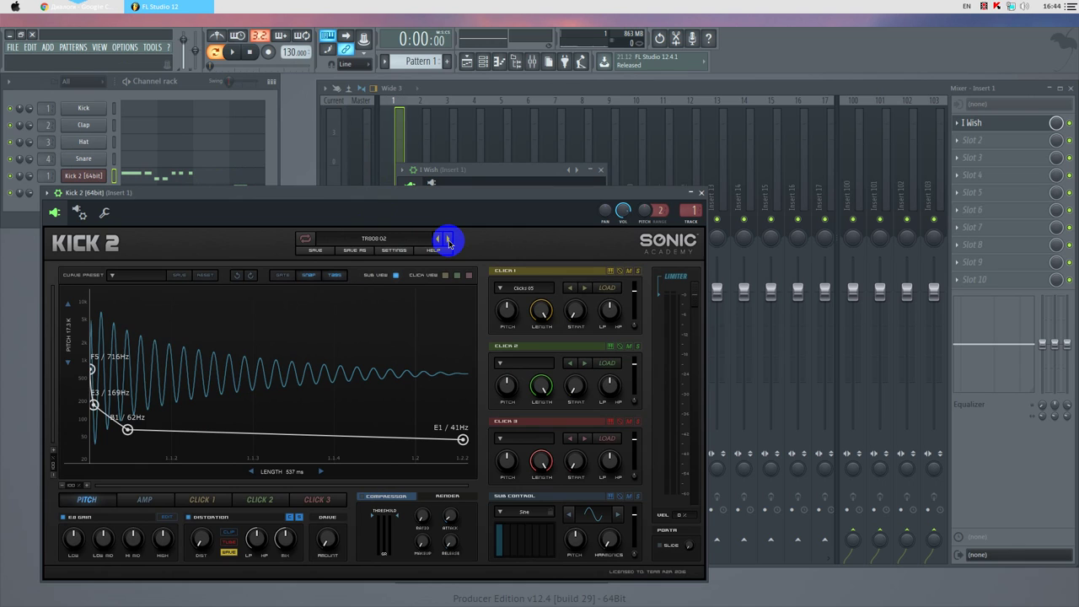
left_click(449, 242)
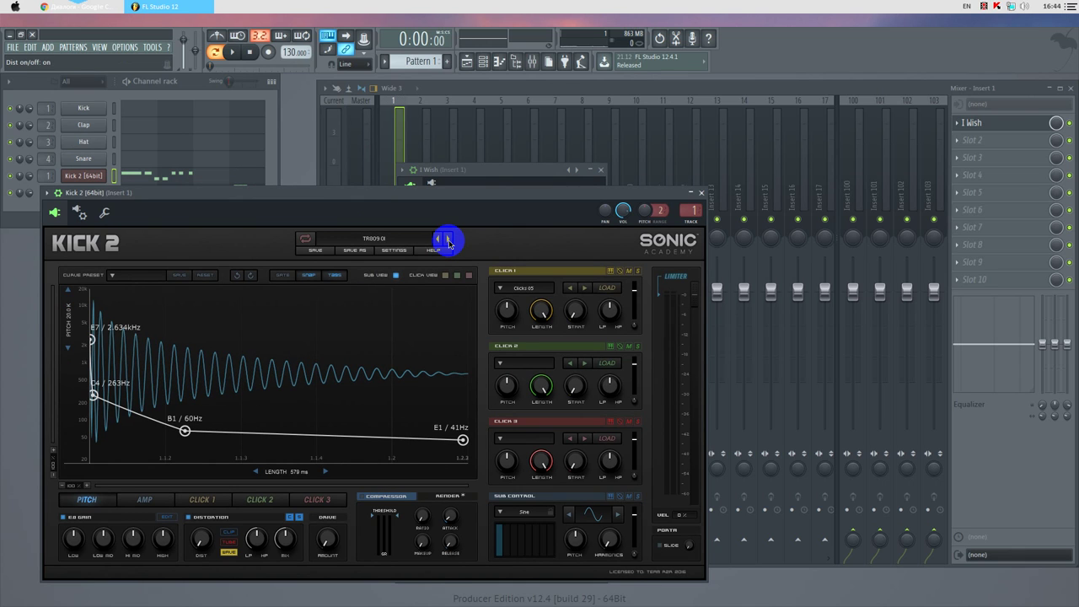
key("n")
key("n")
key("n")
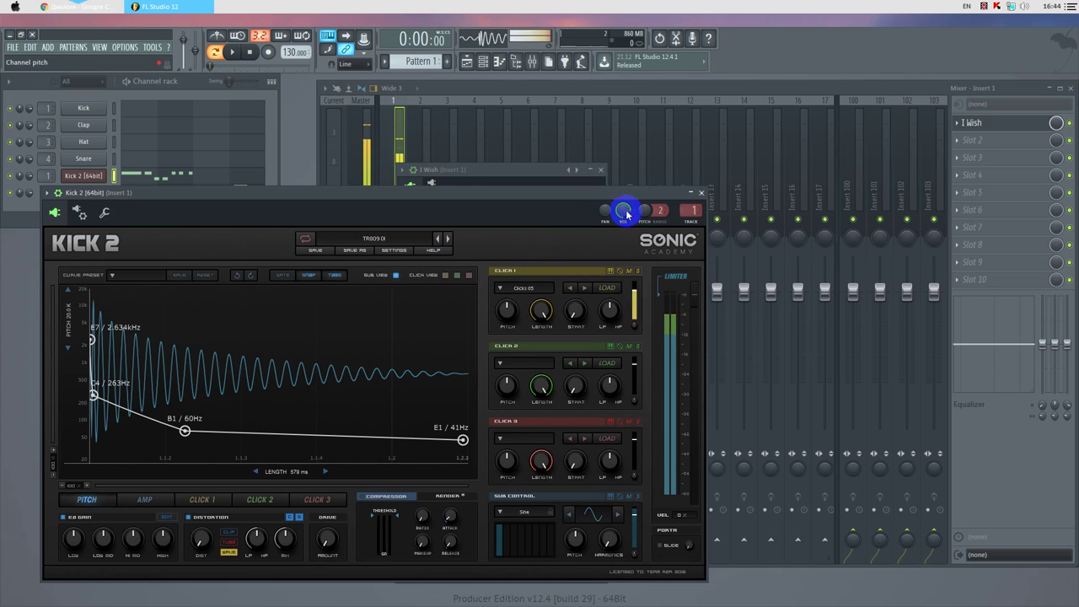
left_click(701, 193)
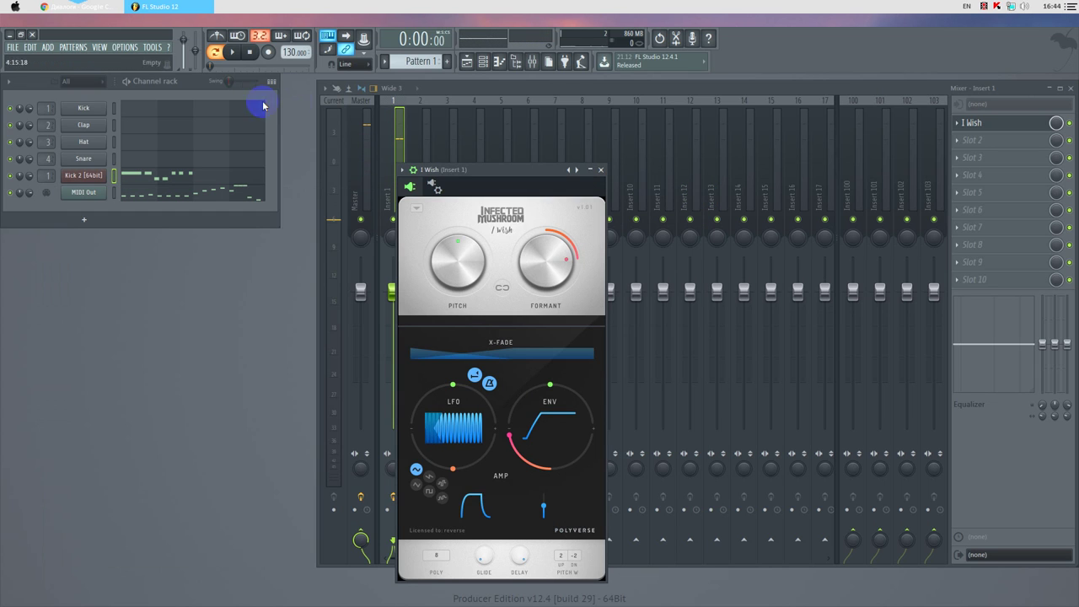
- Play the pattern, lower the I Wish formant to -20 semi and stop playback
left_click(236, 52)
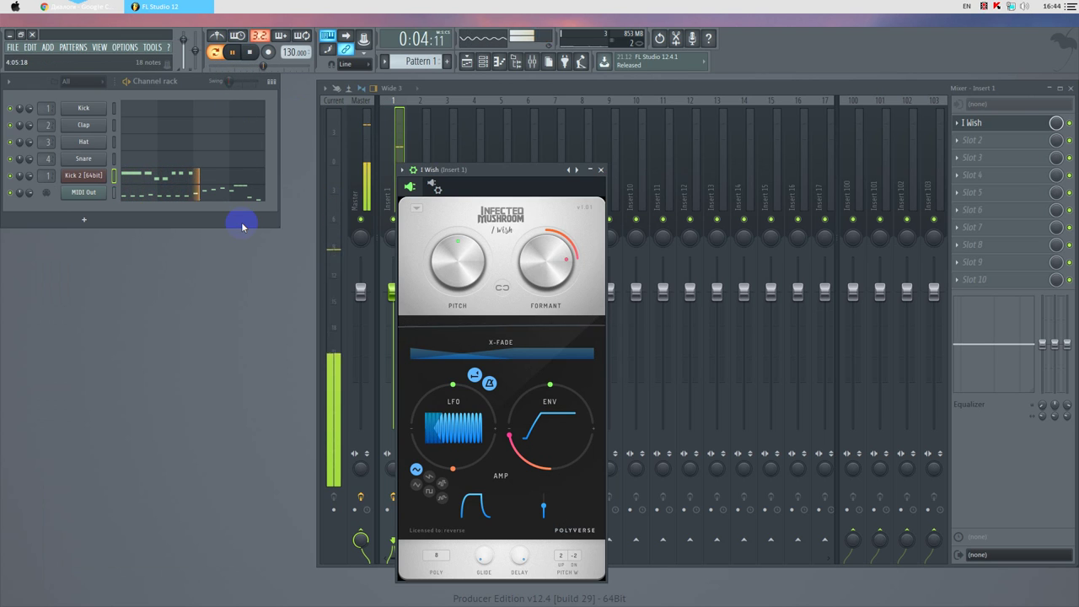
left_click_drag(541, 239, 536, 248)
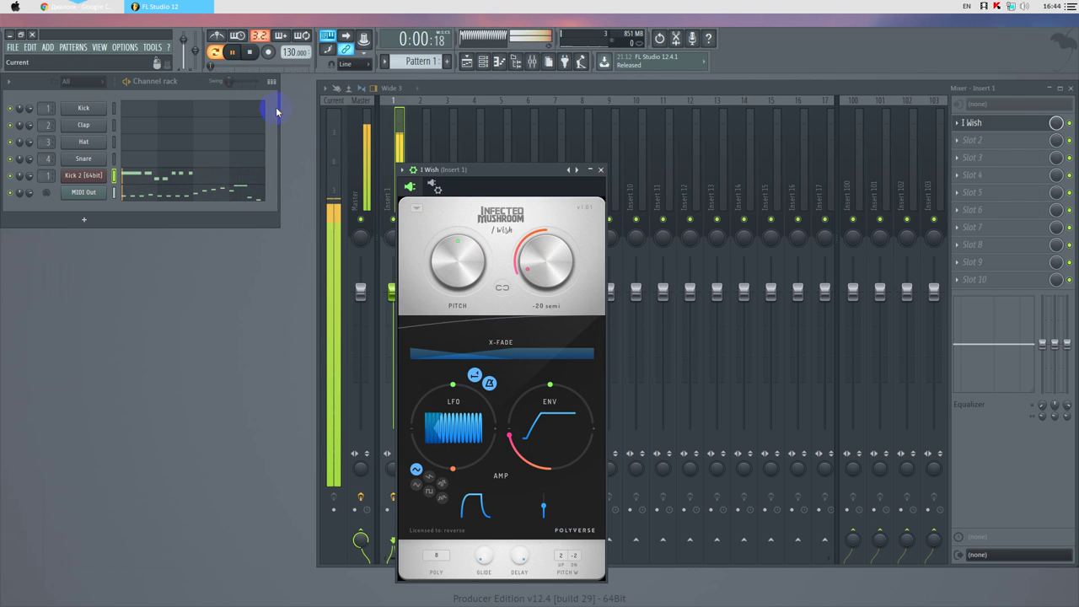
left_click(251, 53)
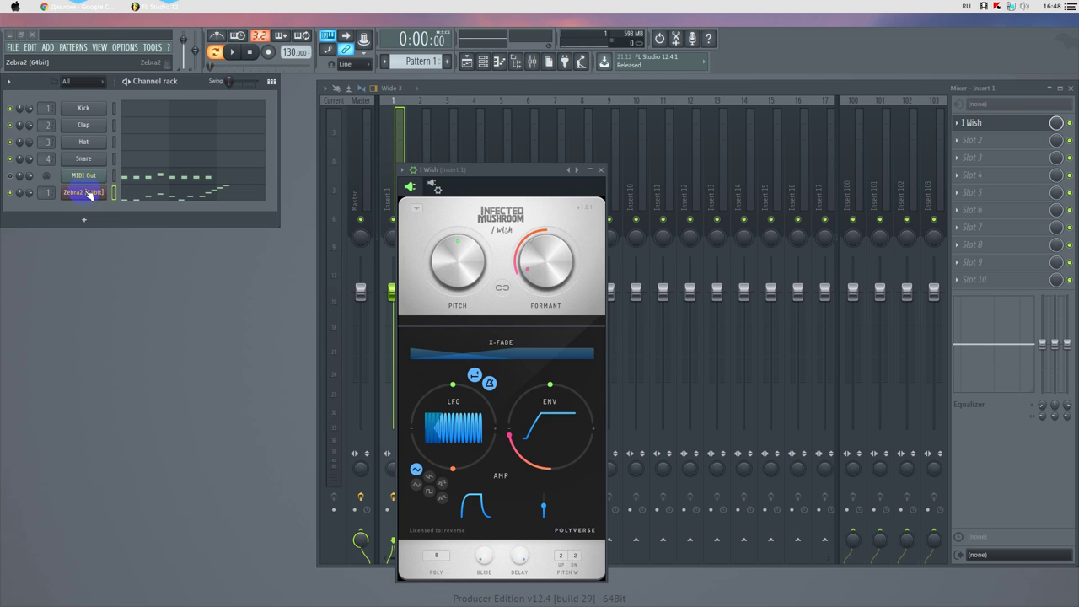
- Open the Zebra2 channel's instrument window to view its controls, and close it
left_click(85, 192)
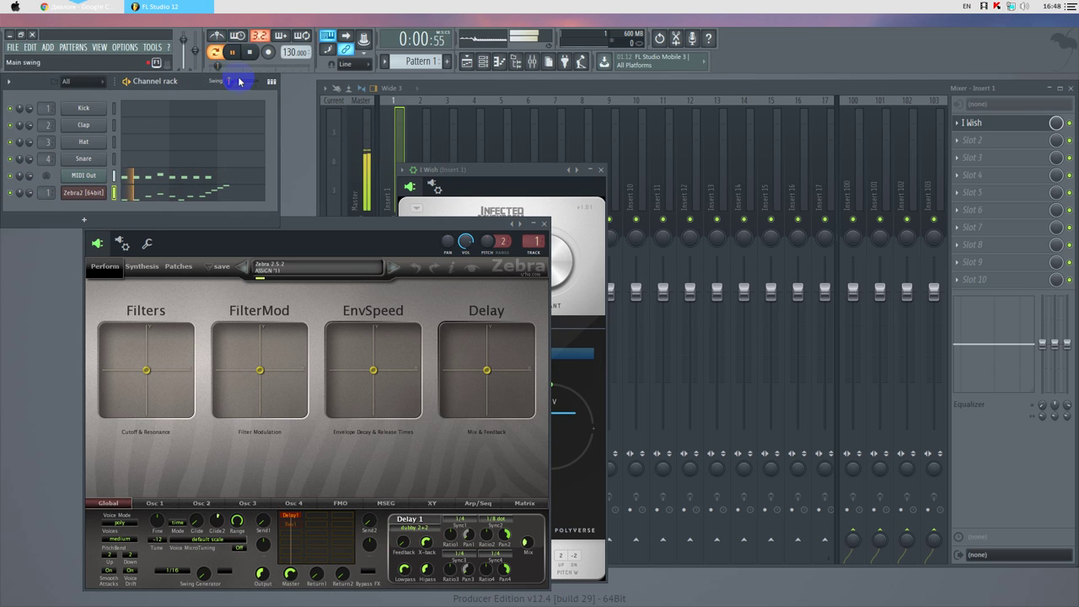
left_click(543, 224)
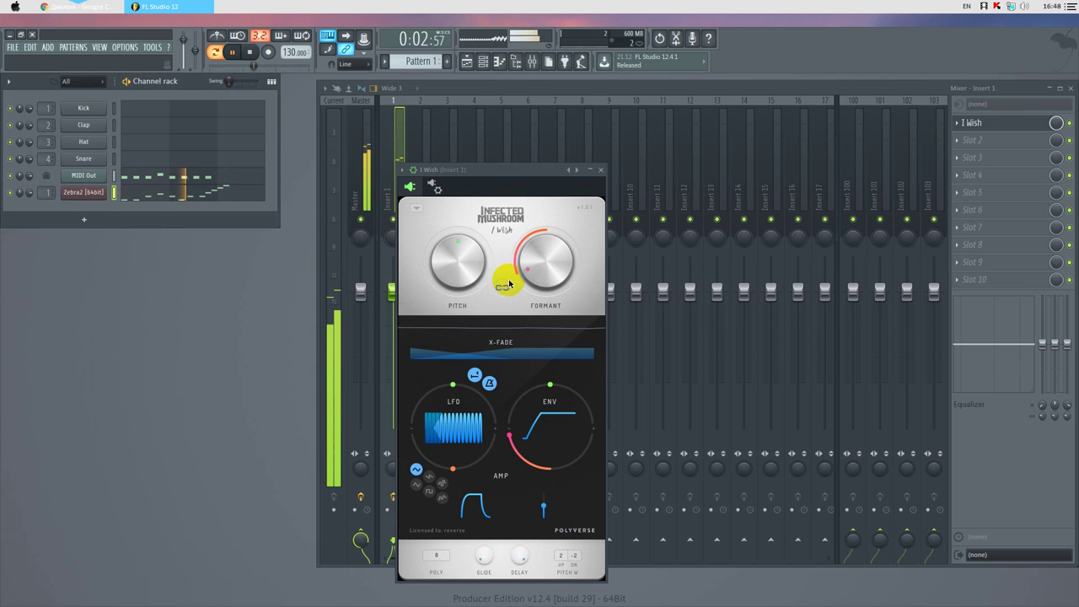
- Reposition the I Wish window, then raise the formant to 22 semi and the X-Fade to 95.79 %
left_click_drag(516, 169, 456, 168)
left_click_drag(472, 251, 497, 253)
left_click_drag(449, 352, 507, 355)
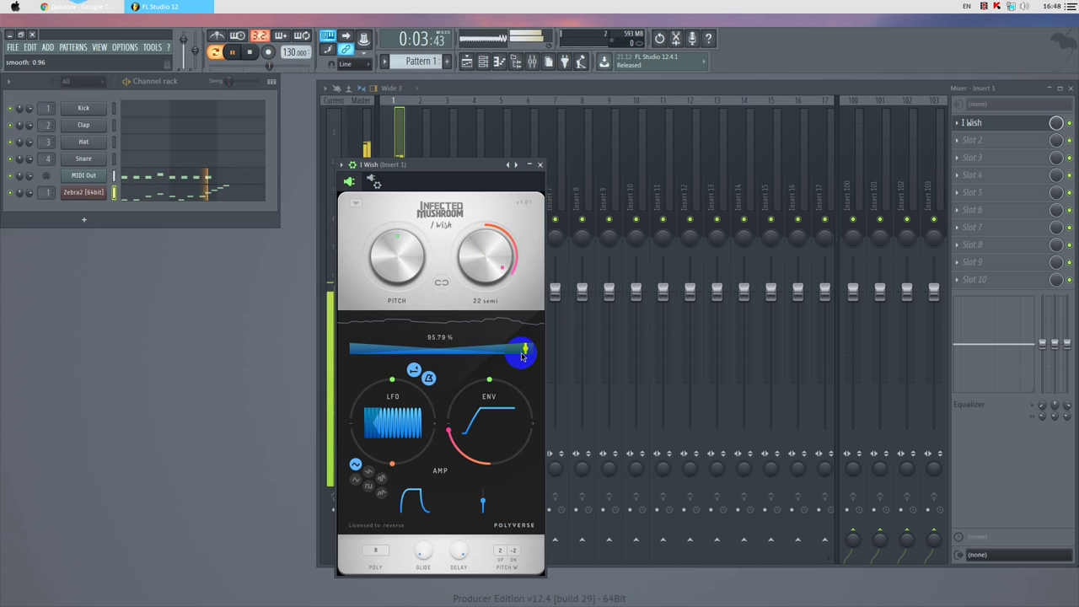
- Set the I Wish LFO shape to saw and reduce the wet level to 16.33 %
left_click(368, 474)
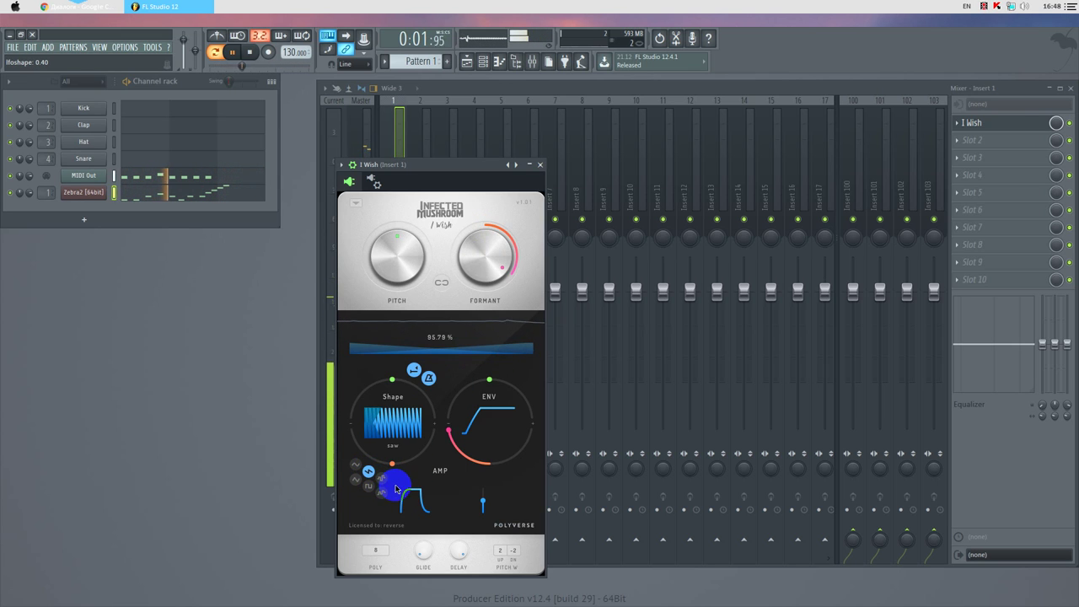
left_click_drag(483, 504, 482, 510)
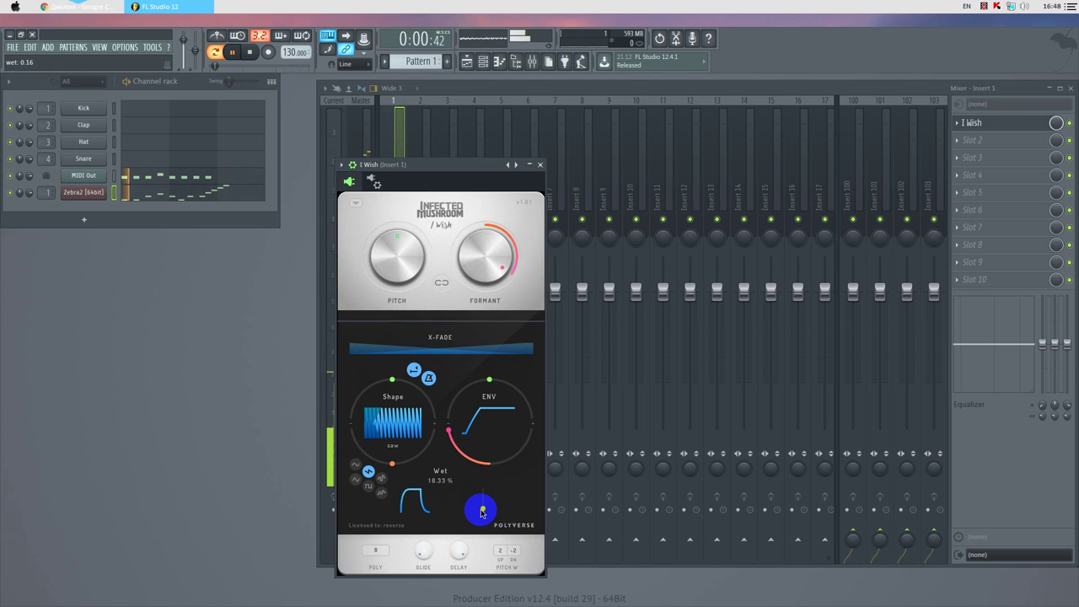
- Set the I Wish LFO shape to slew with a 5000 ms fade, then lower the formant to -8 semi
left_click(381, 492)
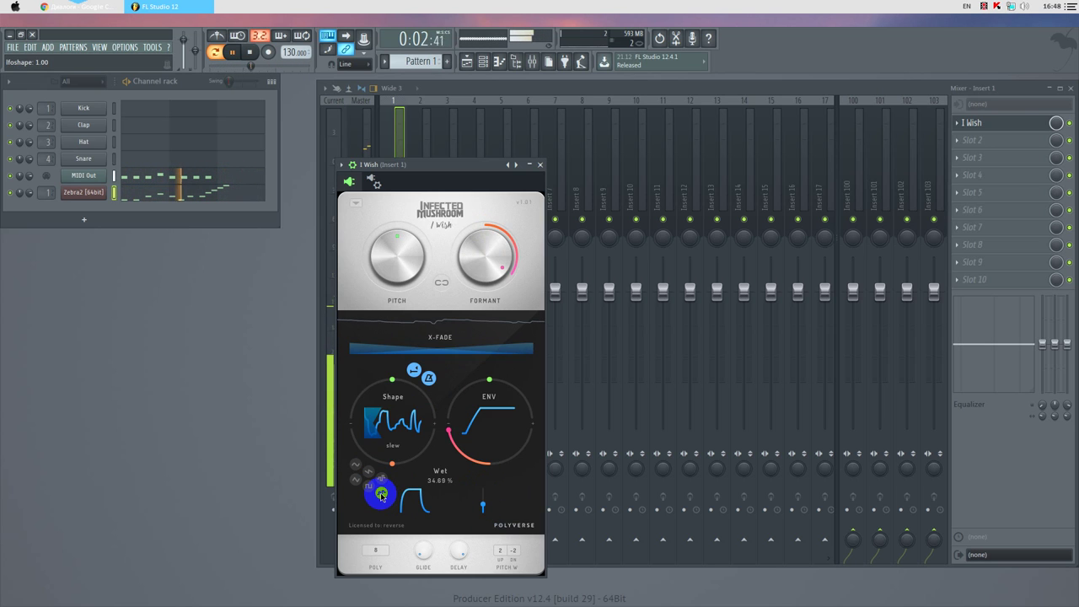
left_click_drag(380, 425, 441, 423)
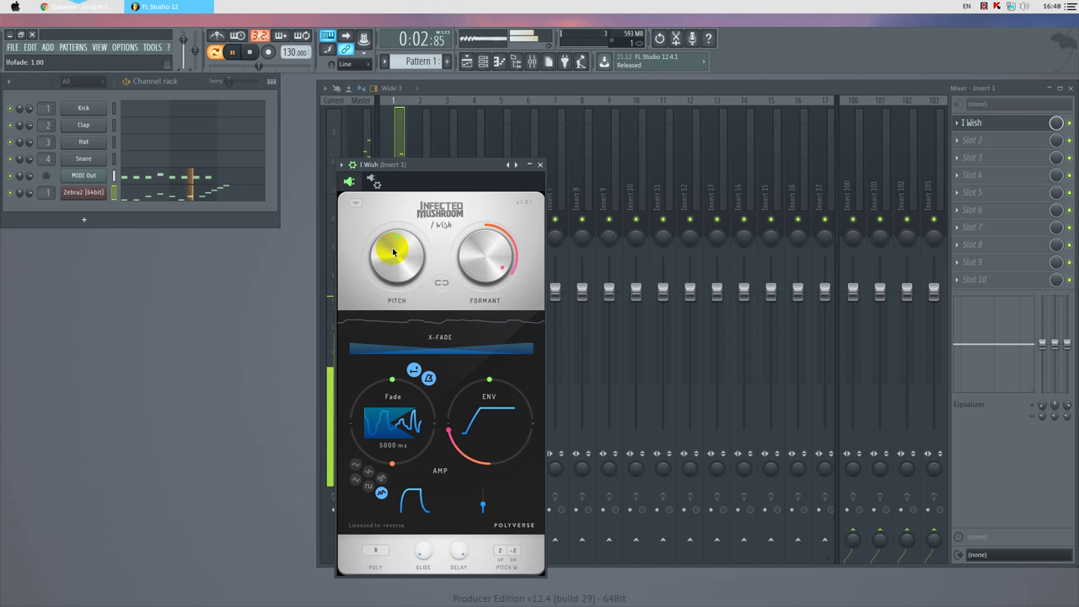
left_click_drag(494, 230, 477, 249)
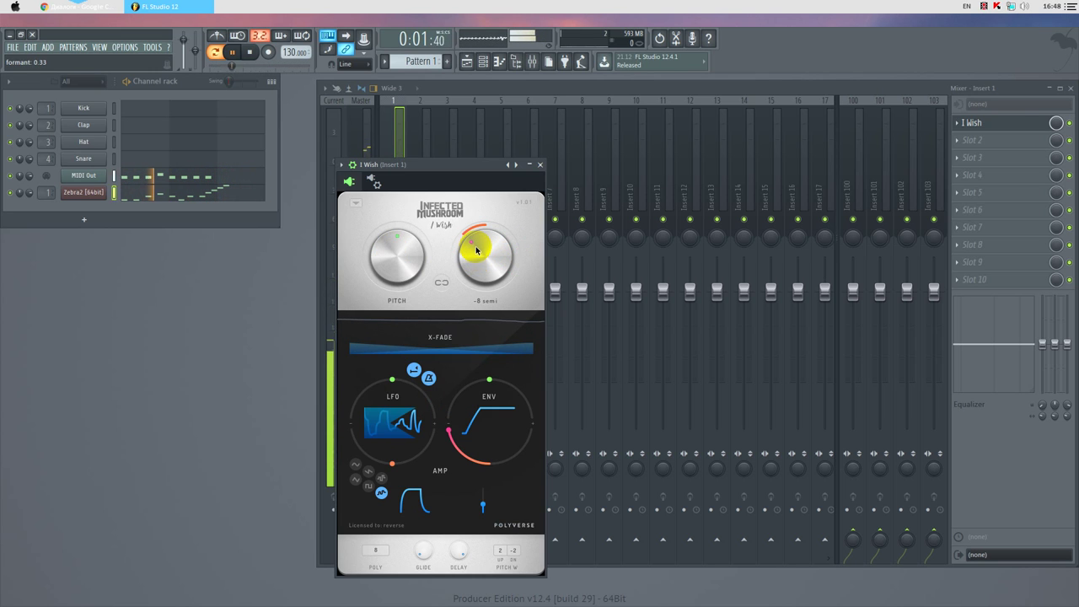
- Load the "for drums" preset in I Wish and lower the formant to -24 semi
left_click(350, 201)
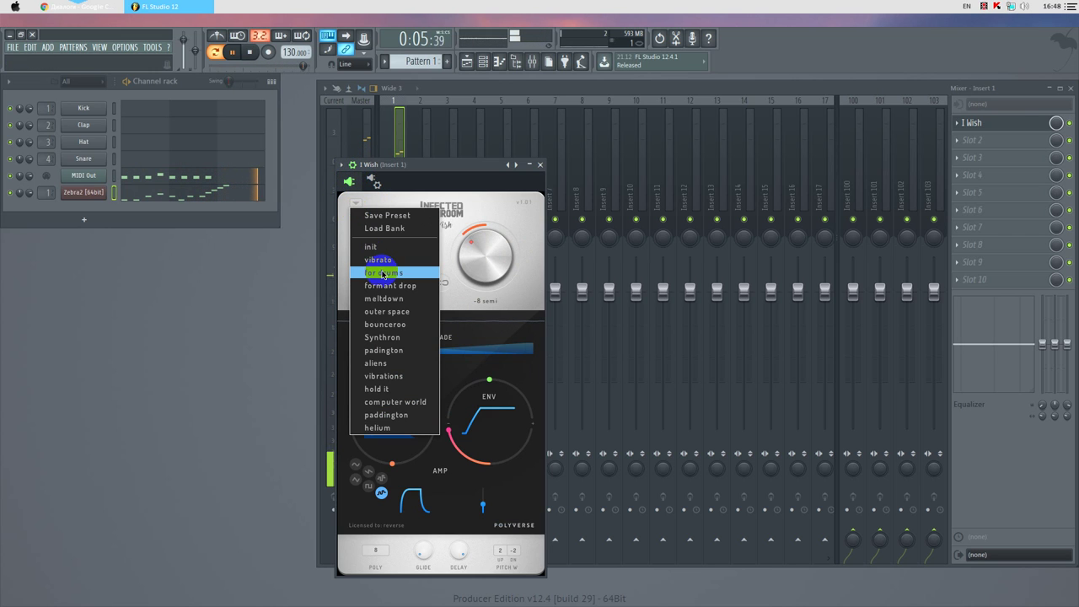
left_click(382, 274)
mouse_move(484, 250)
left_mouse_down()
mouse_move(482, 236)
mouse_move(499, 233)
mouse_move(503, 251)
mouse_move(494, 239)
mouse_move(479, 246)
mouse_move(478, 264)
left_mouse_up()
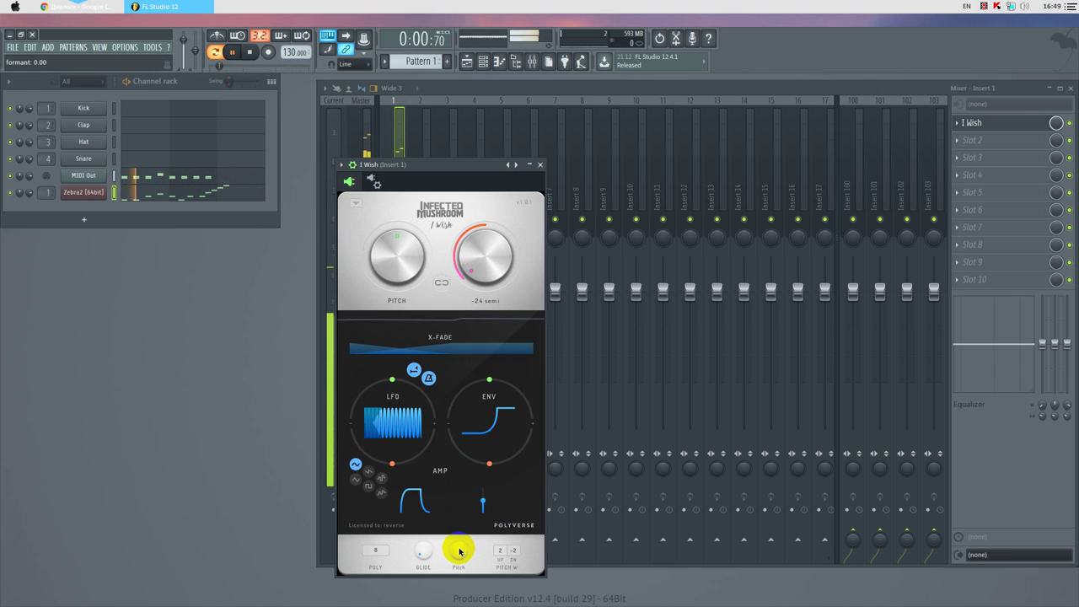
- Try a 266 ms delay, return it to no delay, and reduce the wet level to 44.90 %
left_click_drag(456, 566, 447, 533)
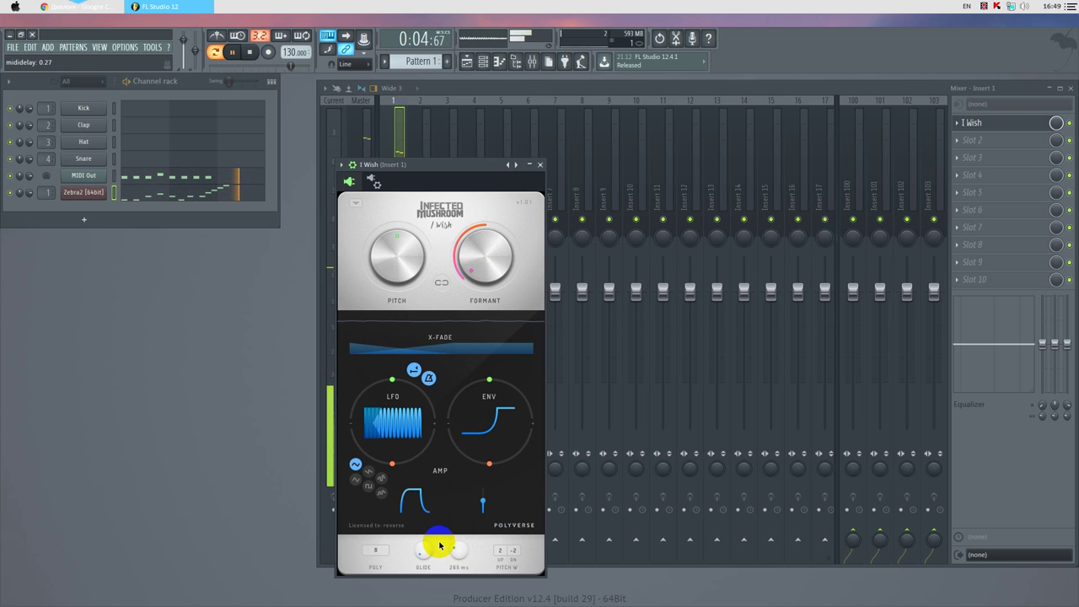
left_click_drag(439, 546, 448, 568)
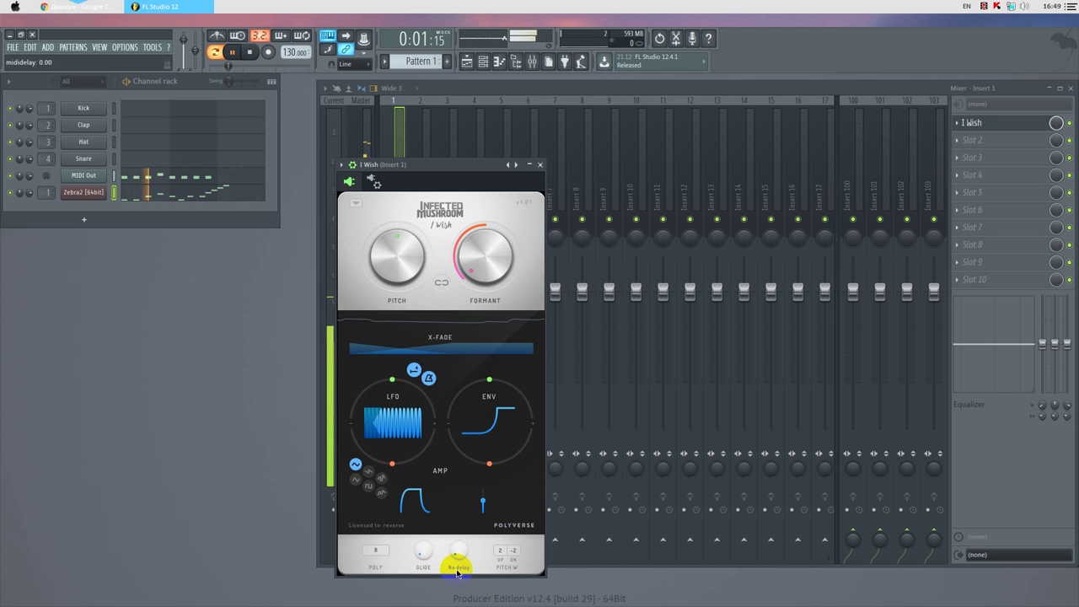
left_click_drag(484, 506, 483, 507)
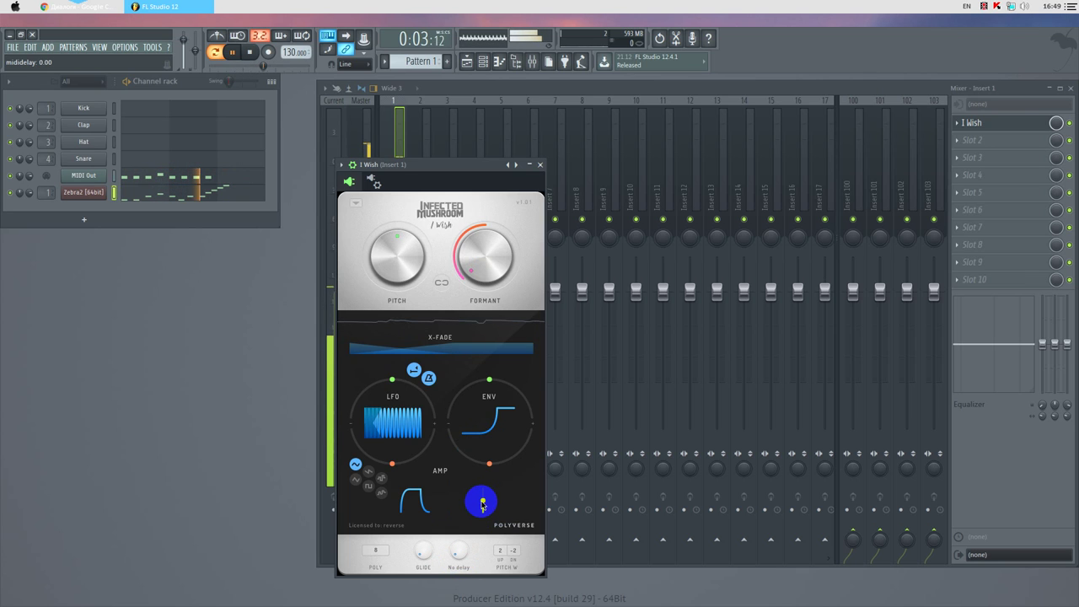
mouse_move(484, 501)
left_mouse_down()
mouse_move(482, 488)
mouse_move(483, 505)
left_mouse_up()
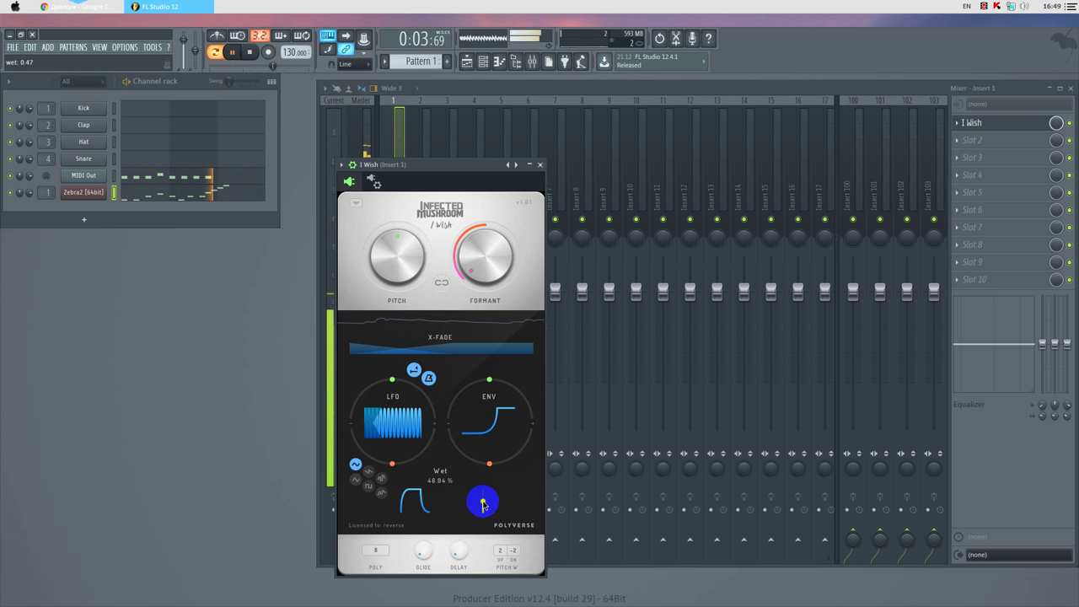
left_click_drag(483, 505, 483, 506)
- Set the LFO shape to saw with a fade of 3048 ms
left_click(369, 473)
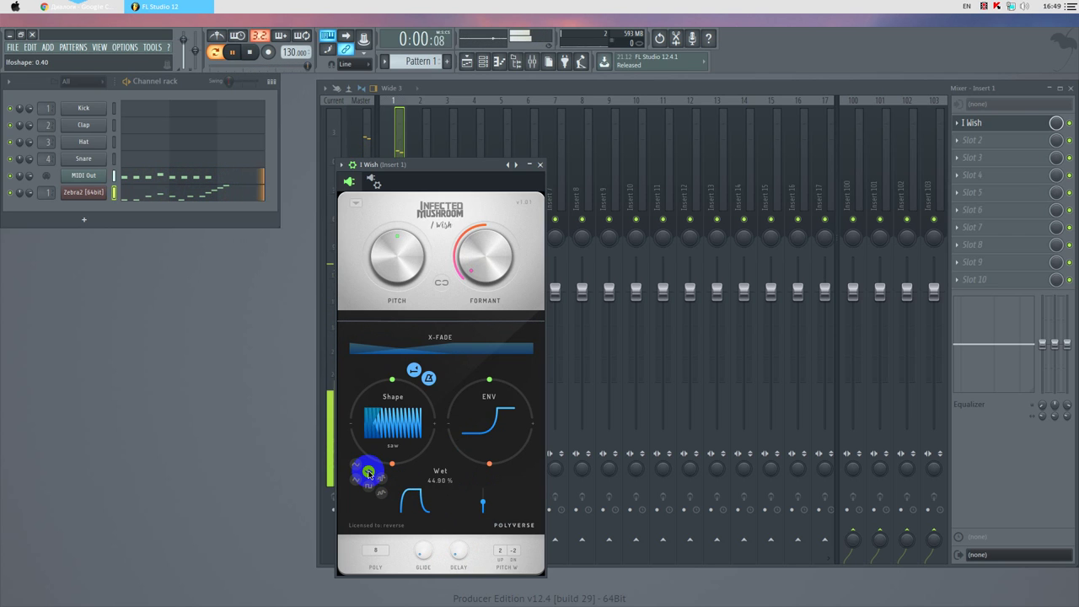
left_click_drag(378, 426, 401, 430)
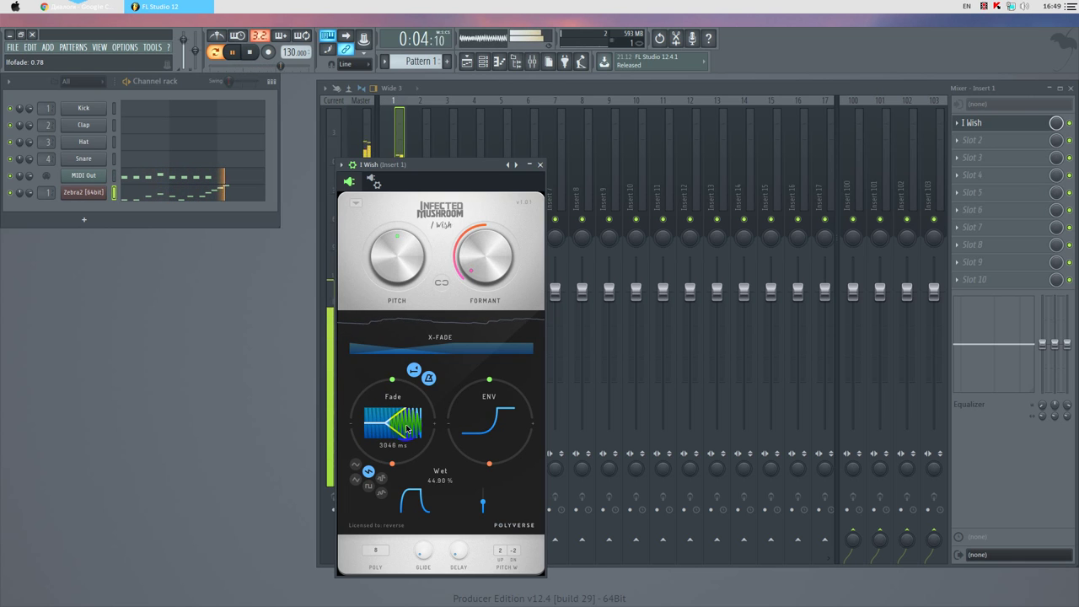
- Load the Synthron preset, then raise the formant to 24 semi and set the LFO shape to slew
left_click(358, 208)
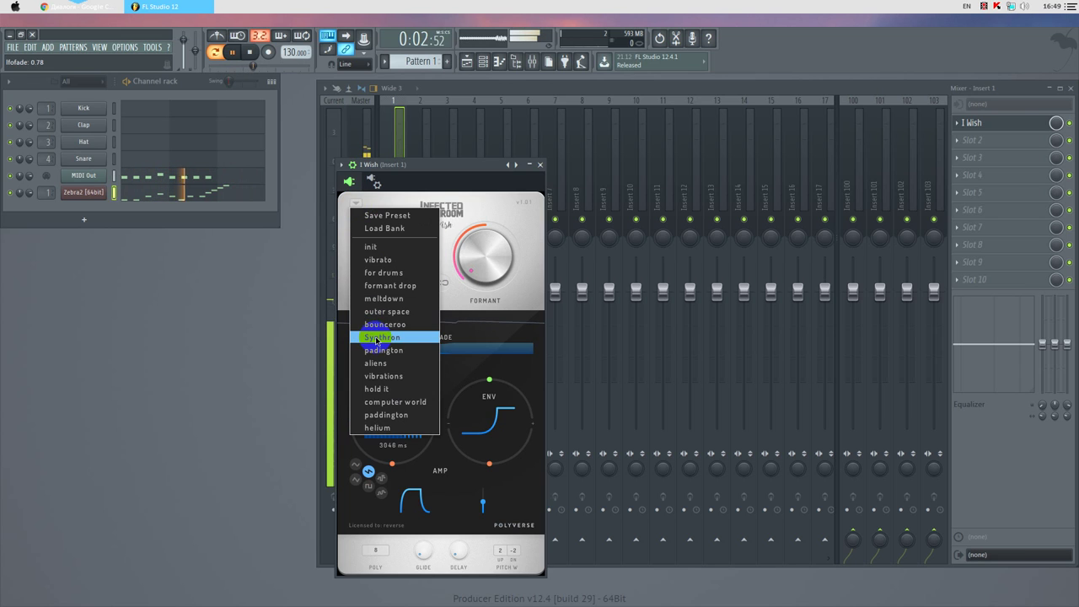
left_click(376, 340)
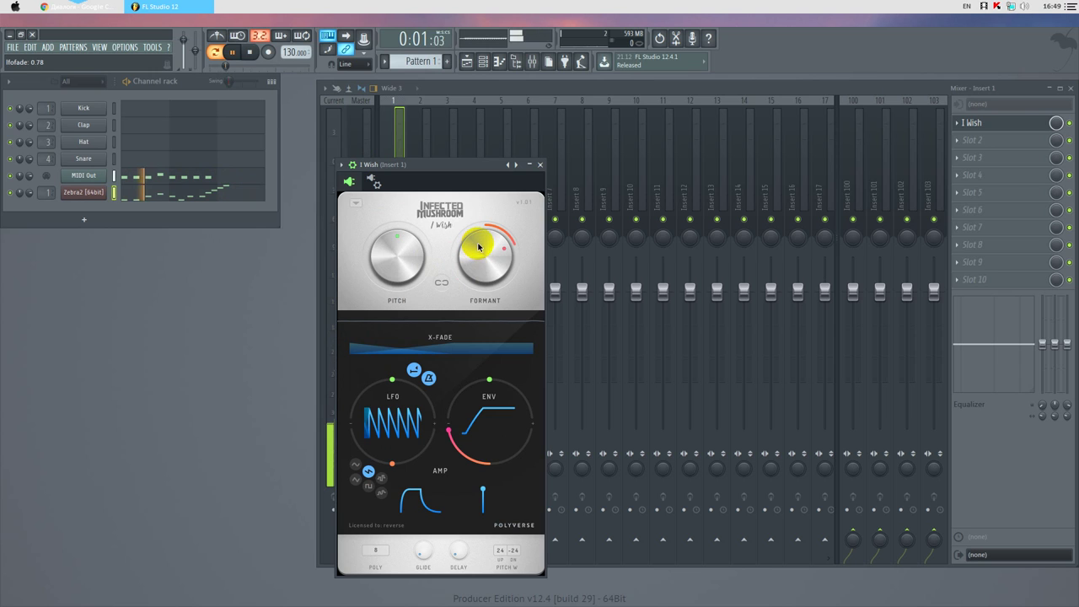
left_click_drag(477, 246, 497, 268)
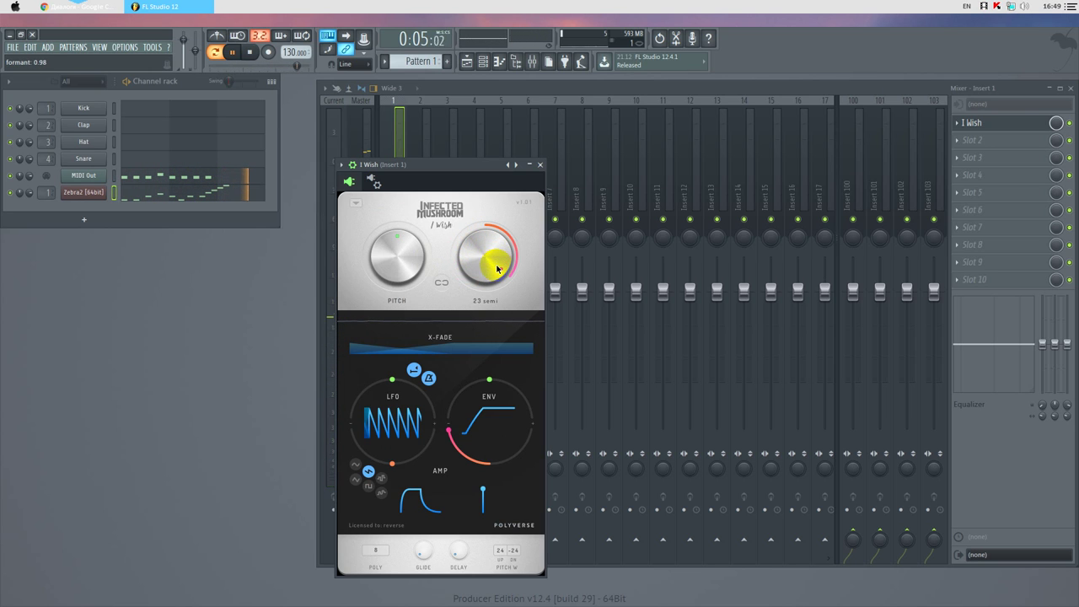
left_click(381, 492)
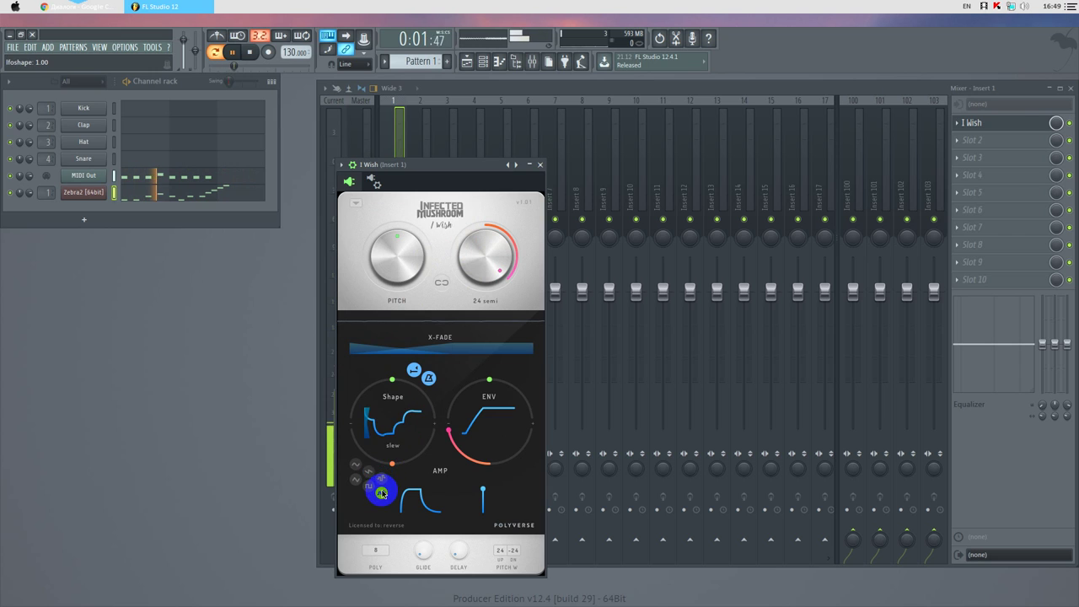
- Load the aliens preset in I Wish and set the formant to 14 semi
left_click(355, 202)
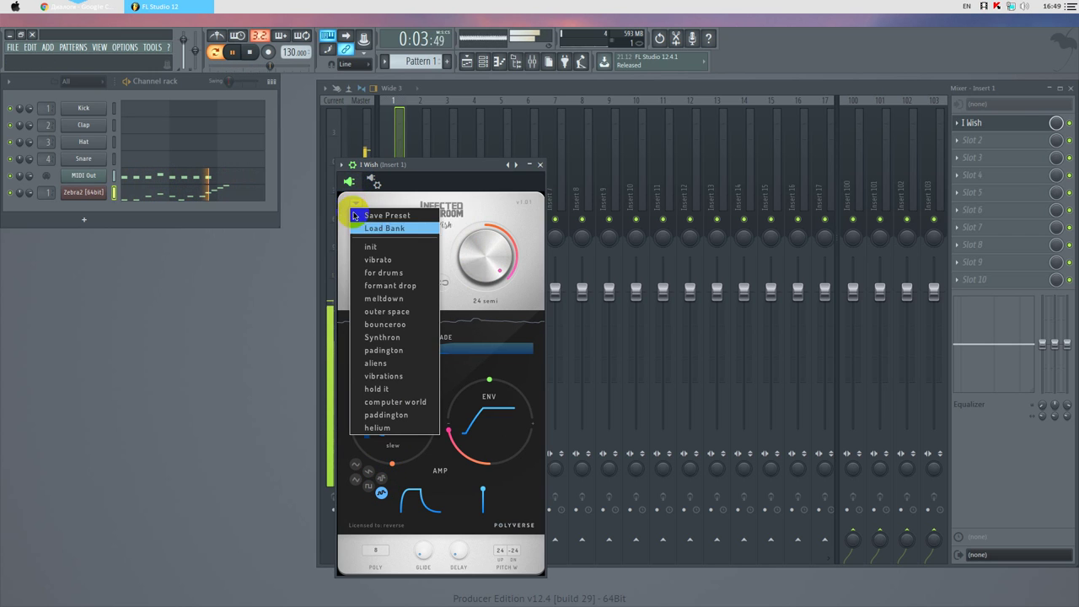
left_click(387, 363)
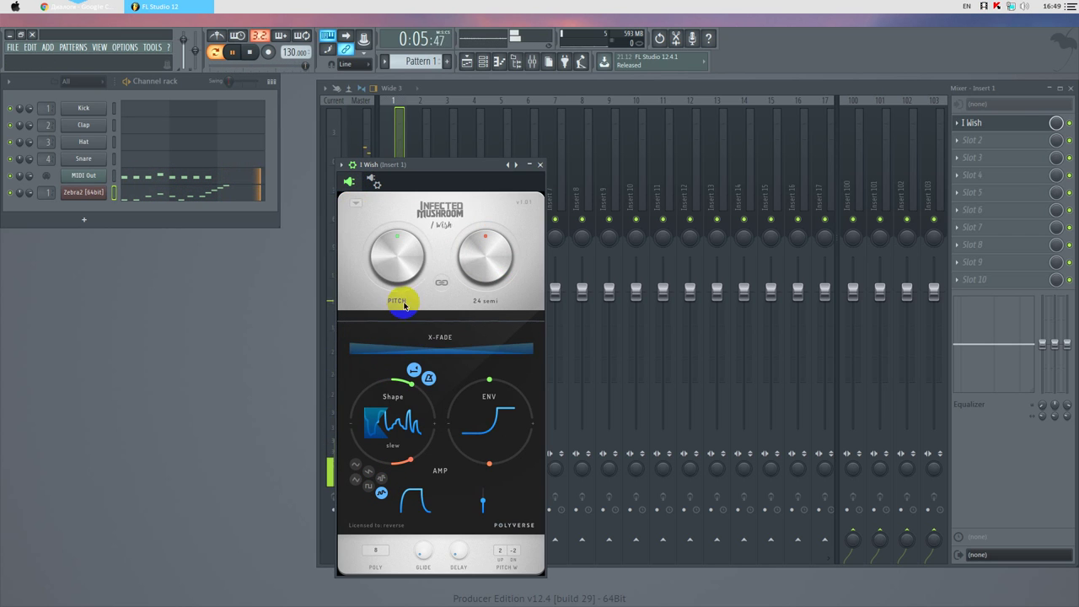
left_click_drag(473, 236, 499, 255)
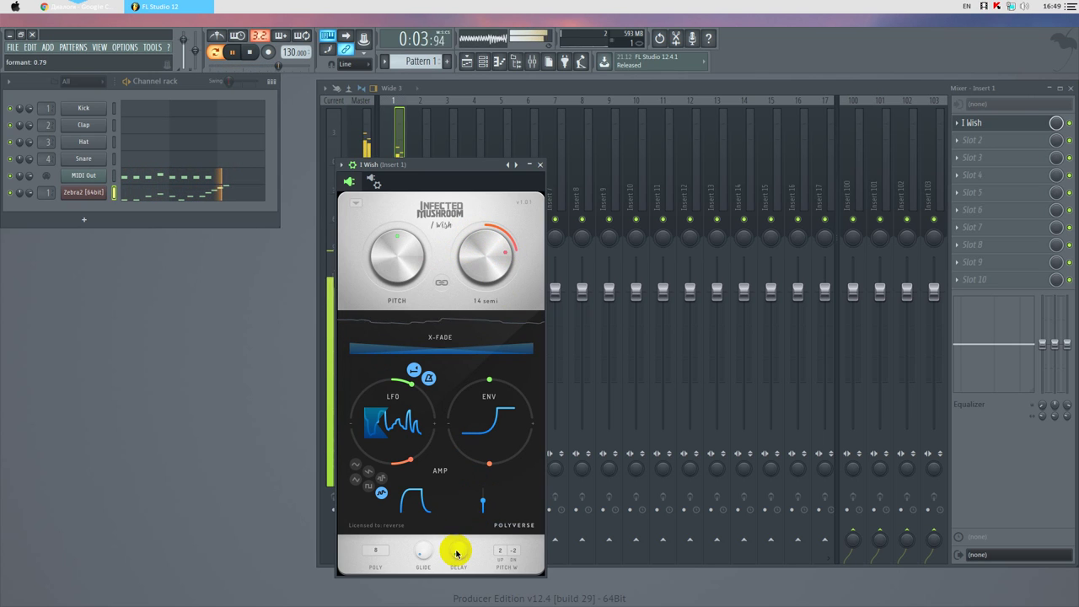
- Set the delay to 245 ms, try the wet level at 100 %, and bring it down to 59.18 %
left_click_drag(456, 547, 458, 544)
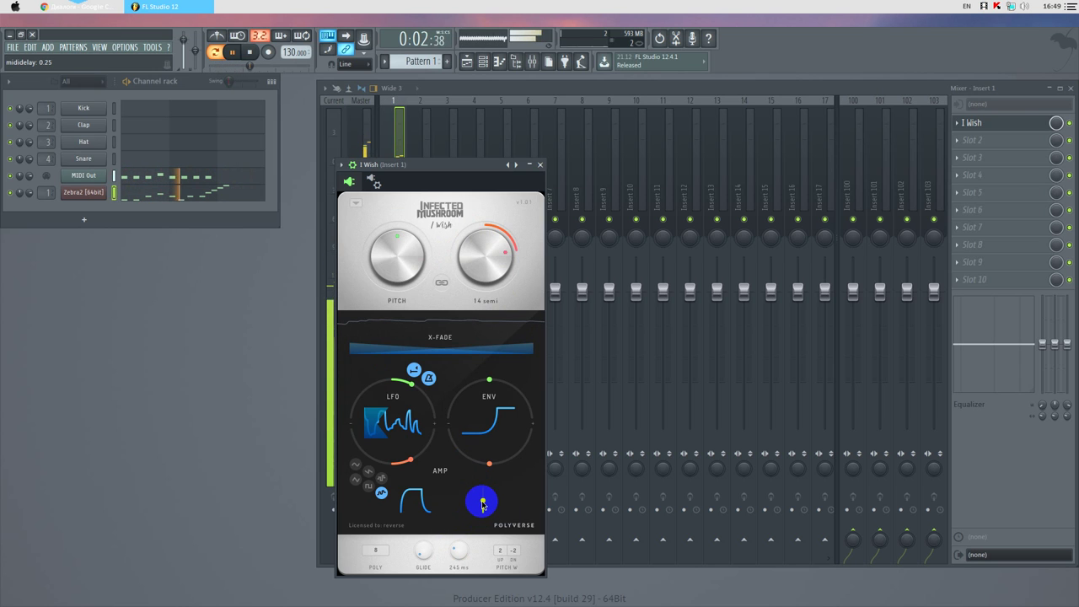
left_click_drag(483, 503, 483, 487)
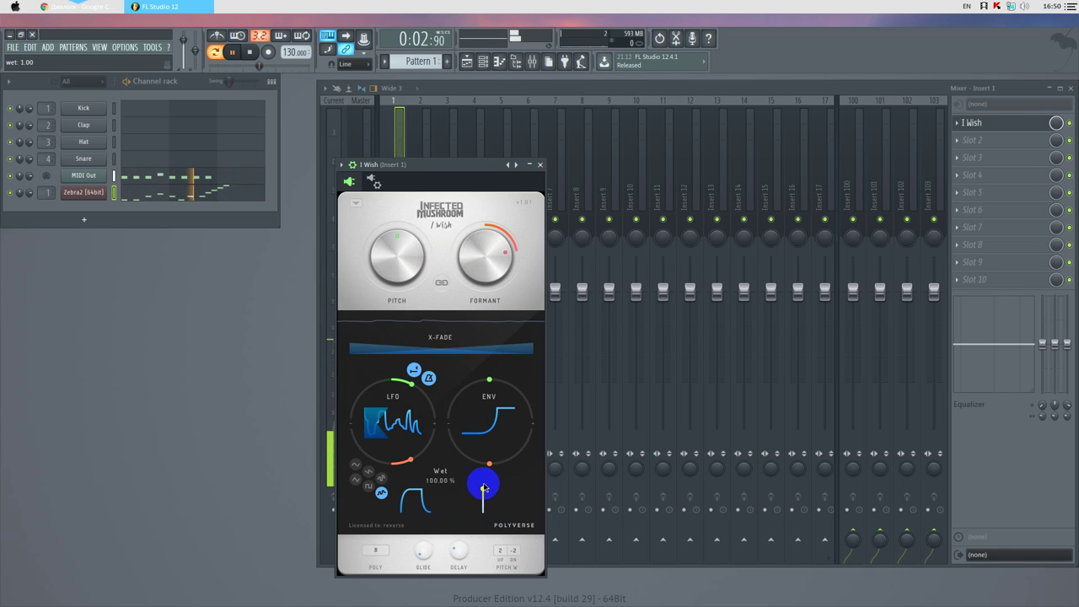
left_click_drag(484, 488, 484, 503)
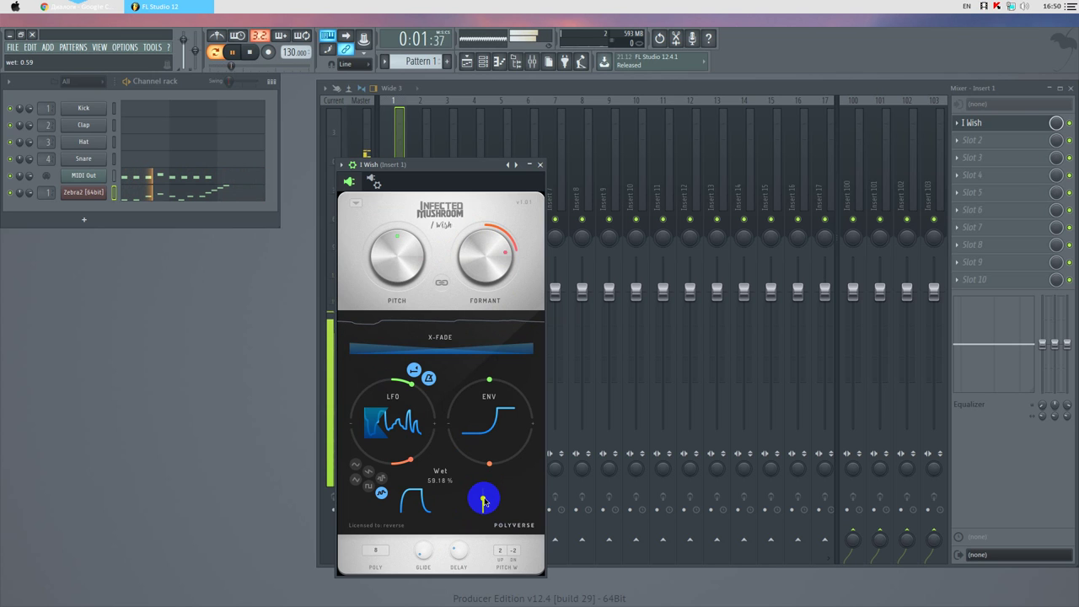
- Turn off the LFO tempo sync, then set its fade to 3048 ms and its shape to saw
left_click(429, 378)
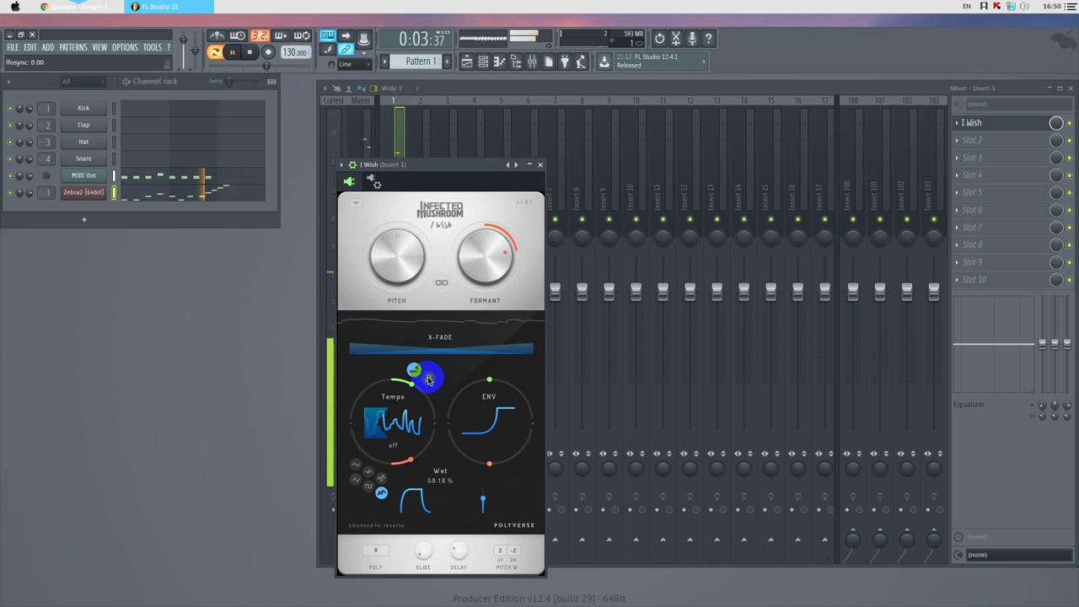
left_click_drag(377, 424, 400, 426)
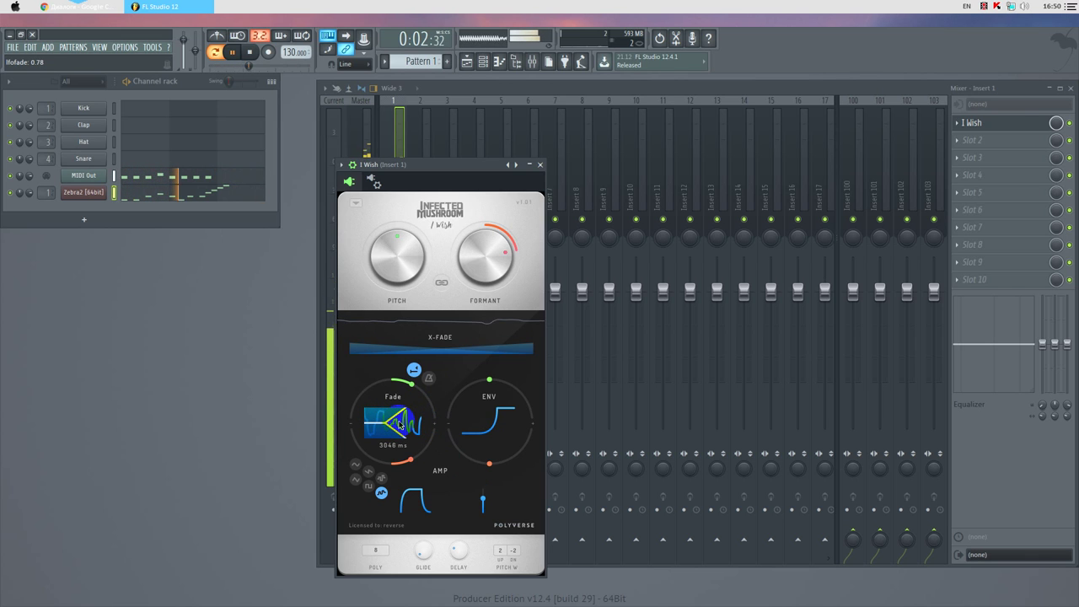
left_click(381, 478)
left_click(369, 473)
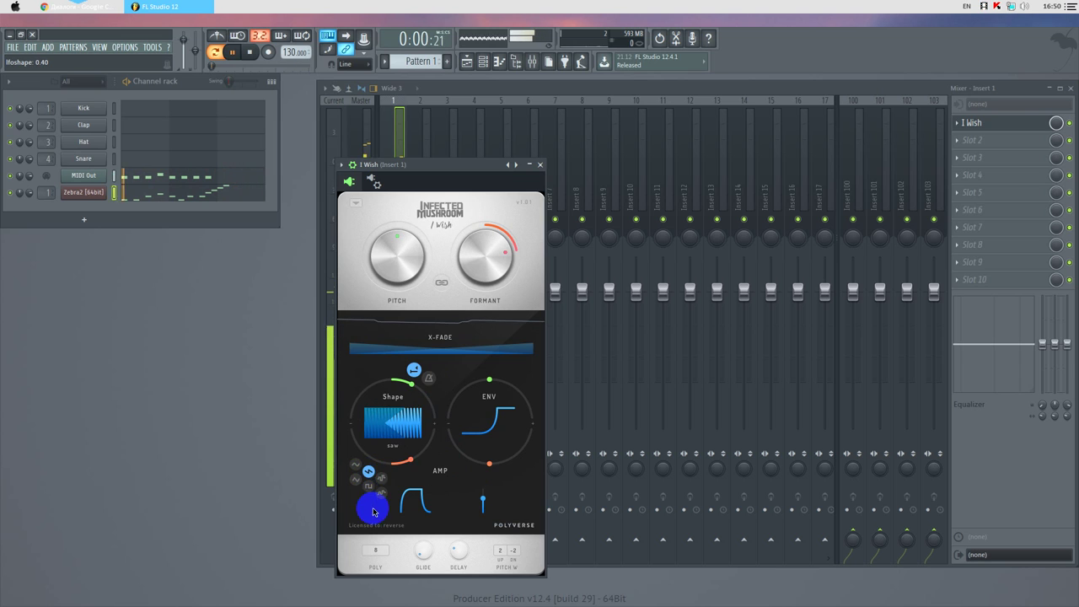
- Set the I Wish X-Fade to 45.95 %, the formant to 24 semi and the wet level to 34.69 %
left_click_drag(475, 387, 434, 349)
left_click_drag(484, 249, 471, 246)
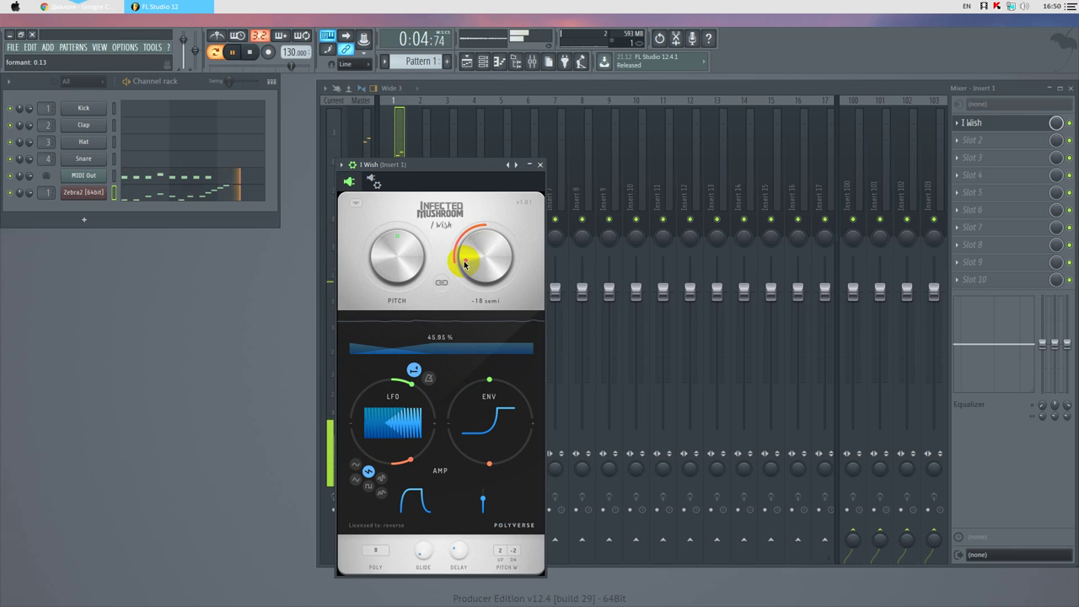
left_click_drag(464, 263, 509, 264)
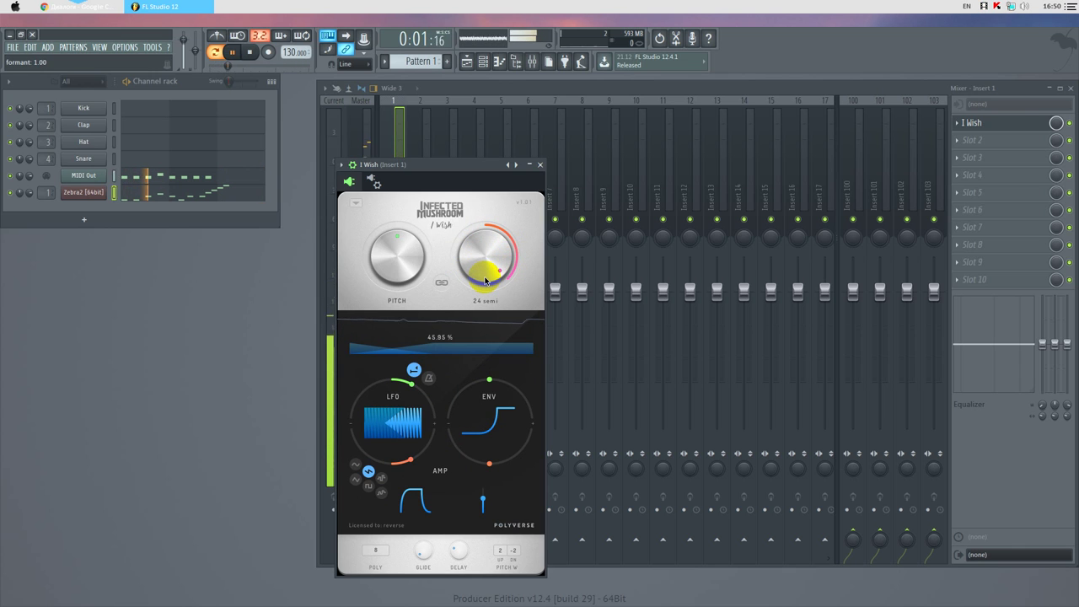
left_click_drag(483, 503, 490, 506)
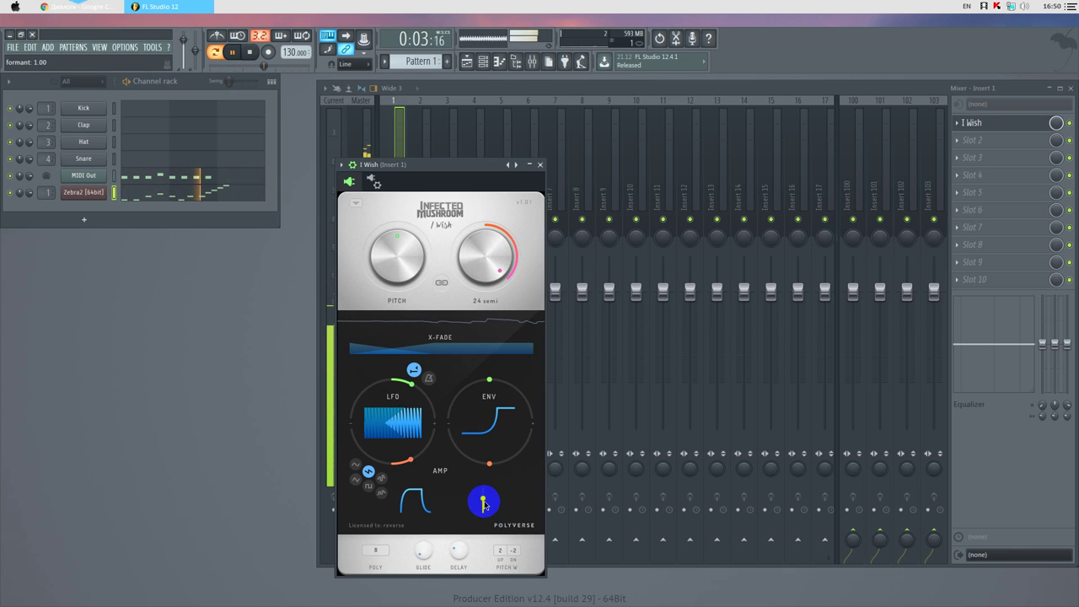
left_click_drag(486, 510, 485, 506)
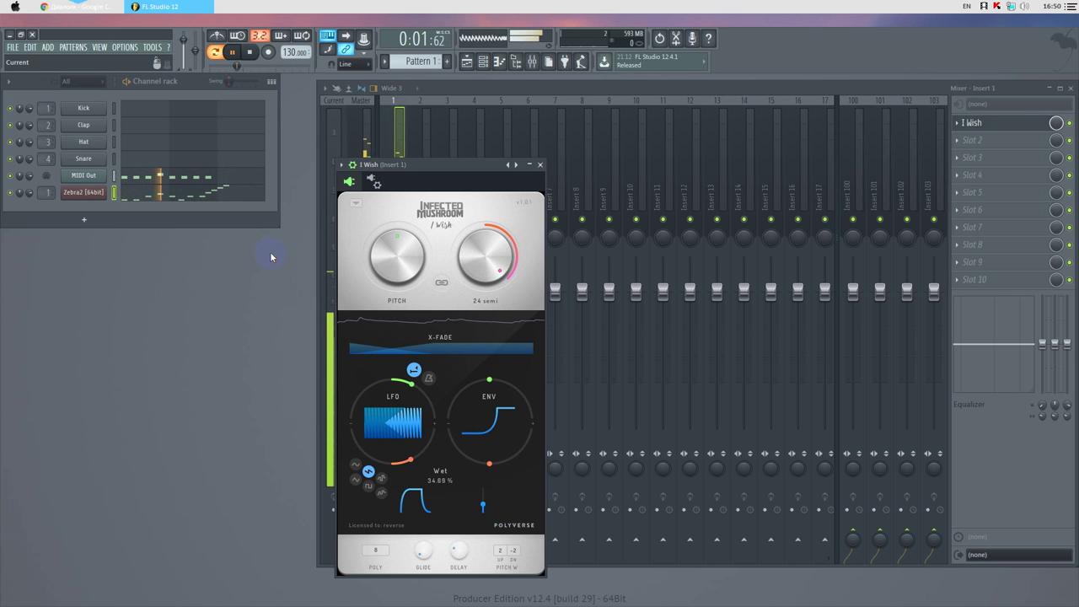
- Open the Zebra2 piano roll and extend the melody in bar 3 with three G#5 notes, an F#5 and an E5
left_click(232, 193)
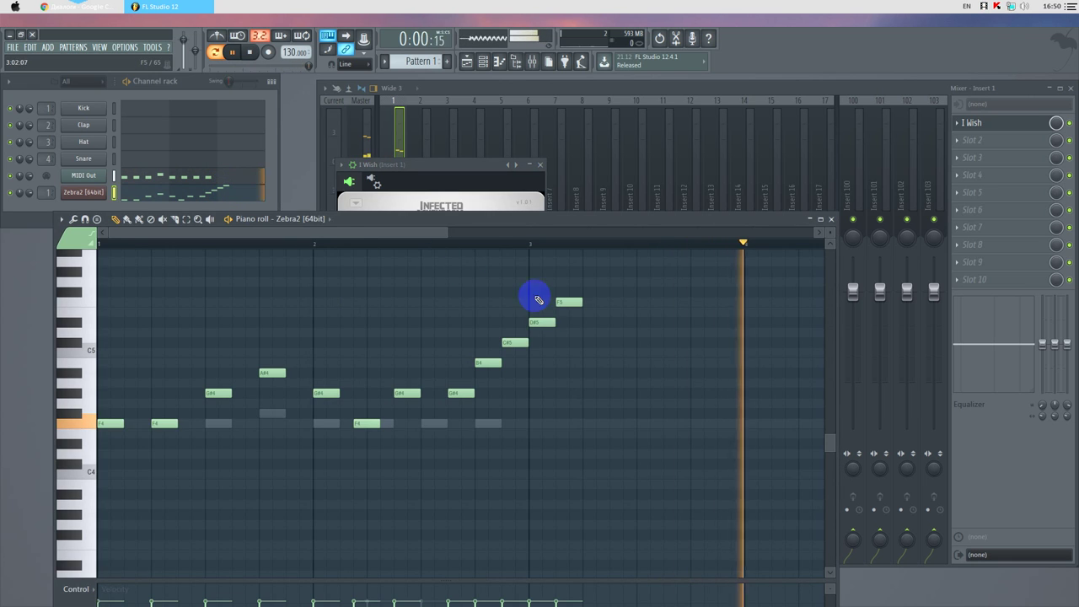
left_click(590, 273)
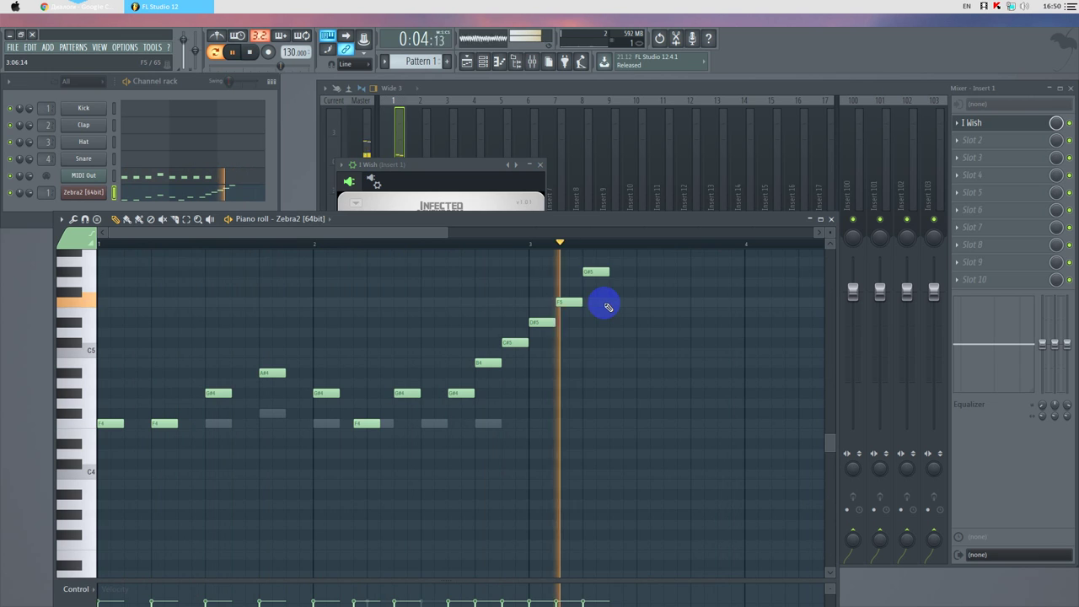
left_click(616, 272)
left_click(642, 272)
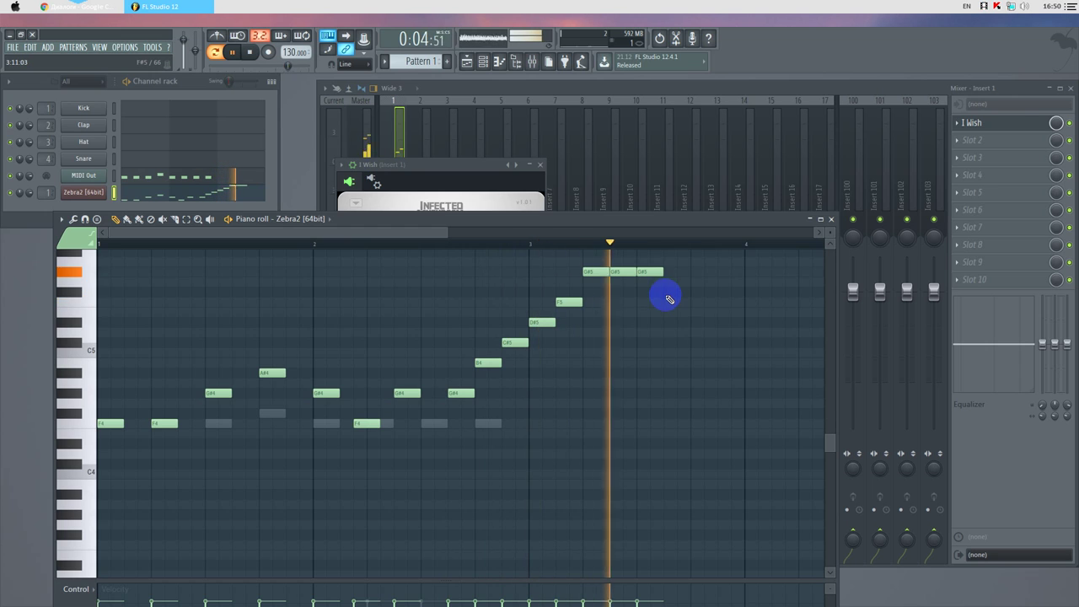
left_click(673, 292)
left_click(698, 311)
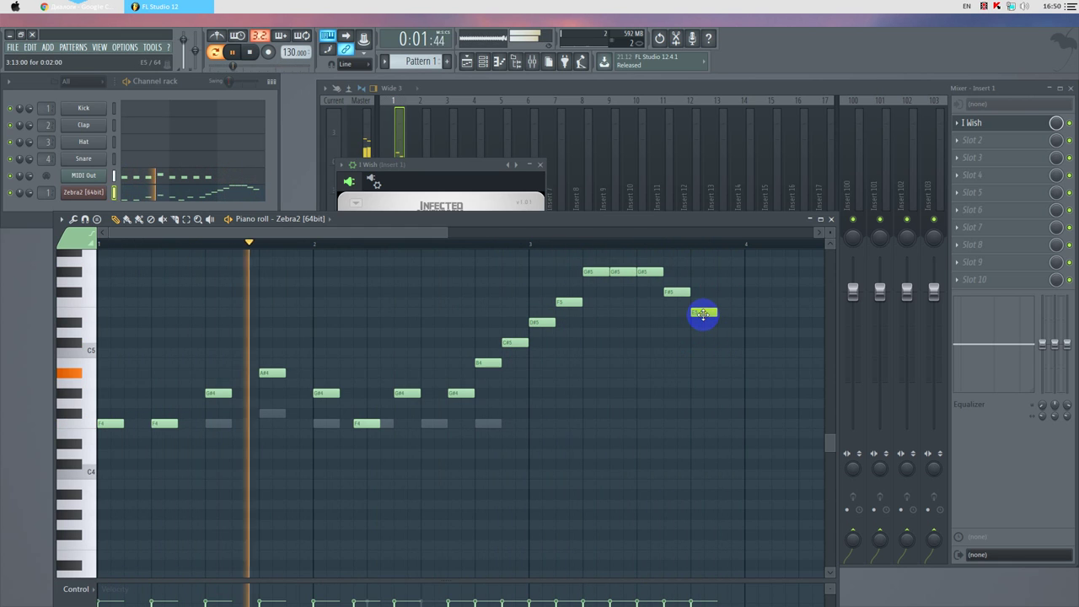
- Add a second note beneath the last E5 in bar 3 and shift it to B4
left_click(696, 343)
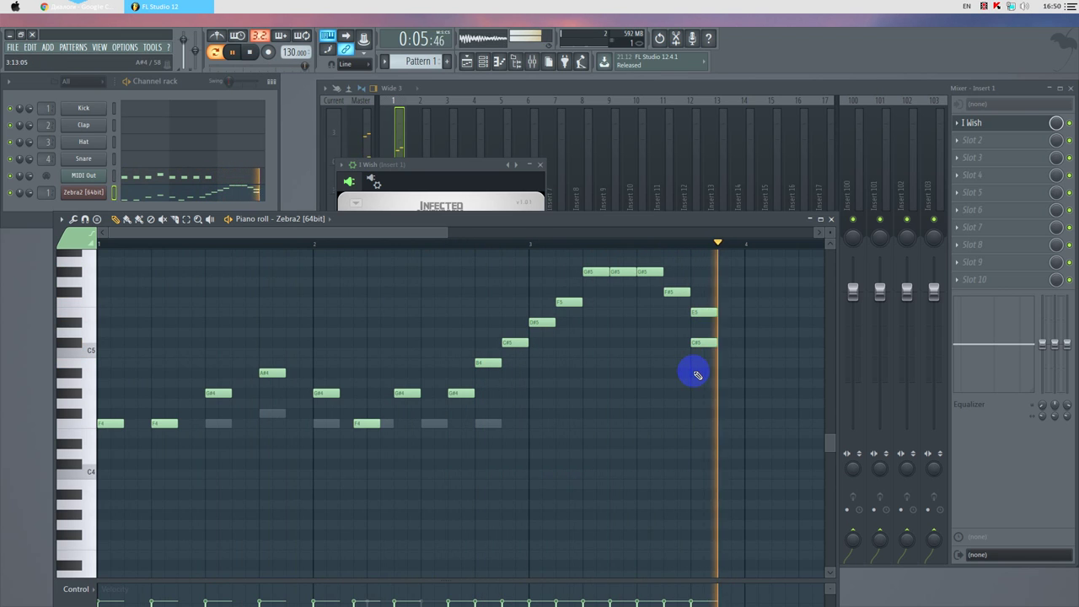
left_click_drag(697, 343, 698, 333)
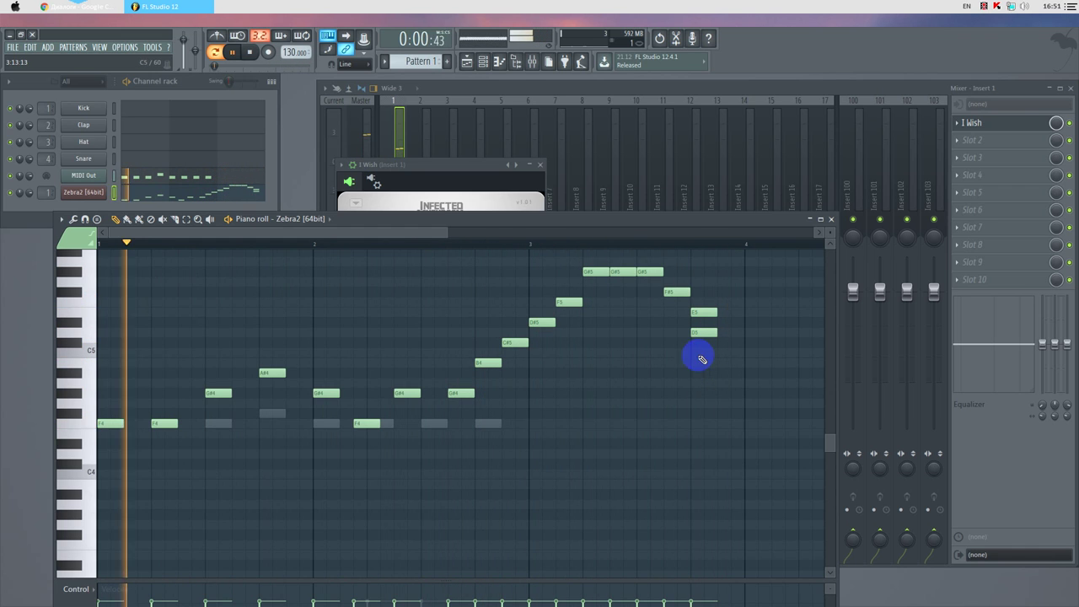
left_click_drag(699, 333, 701, 361)
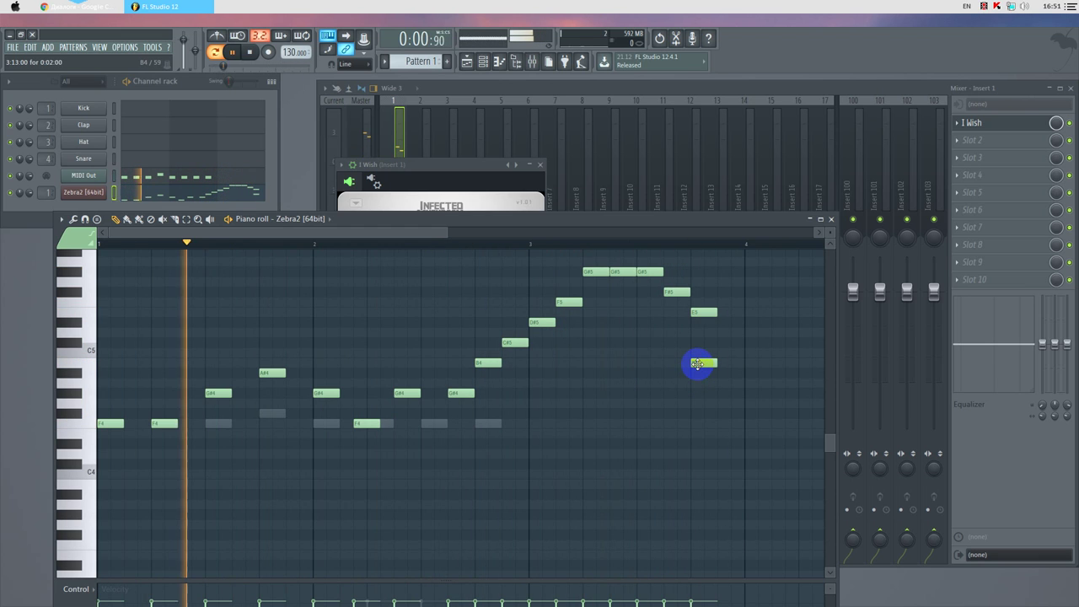
- Shift the stacked notes in bar 3 to A#4 and F5, add another F5 and A#4 after them, and close the piano roll
left_click_drag(699, 365, 697, 379)
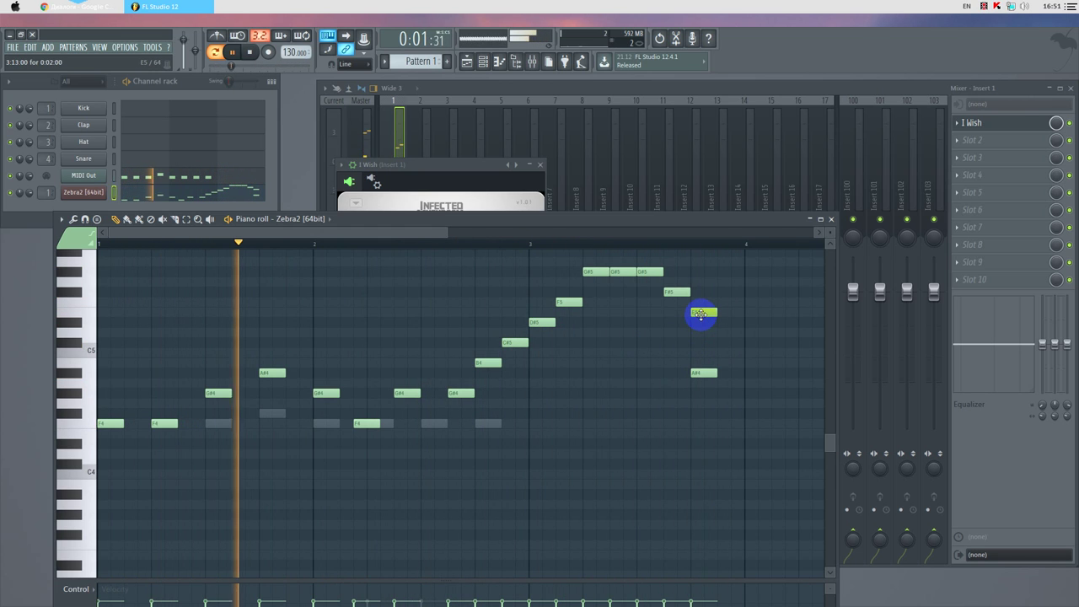
left_click_drag(700, 314, 701, 304)
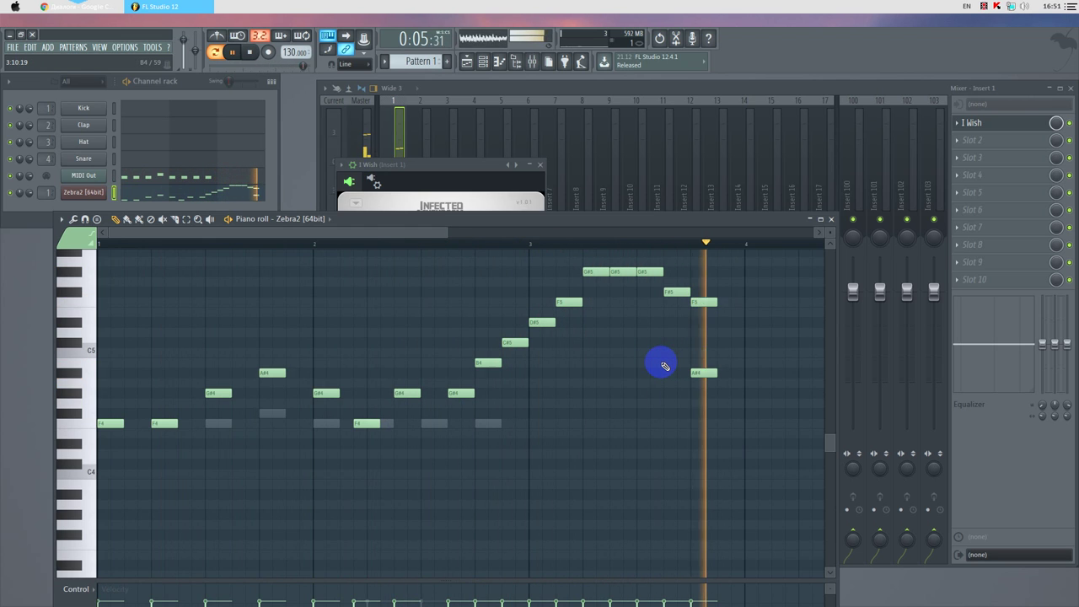
left_click(729, 303)
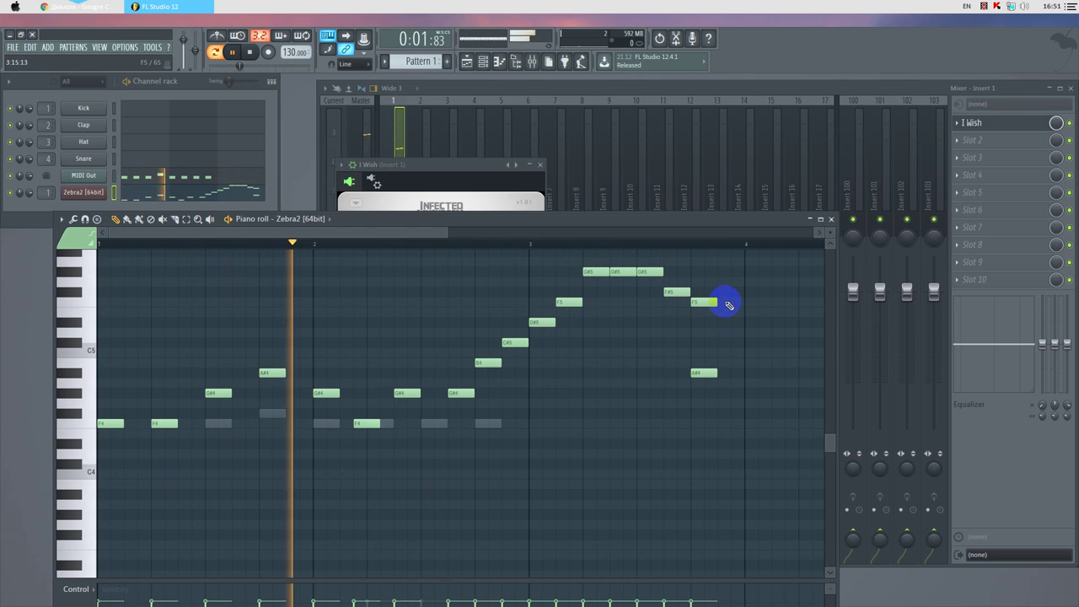
left_click(725, 372)
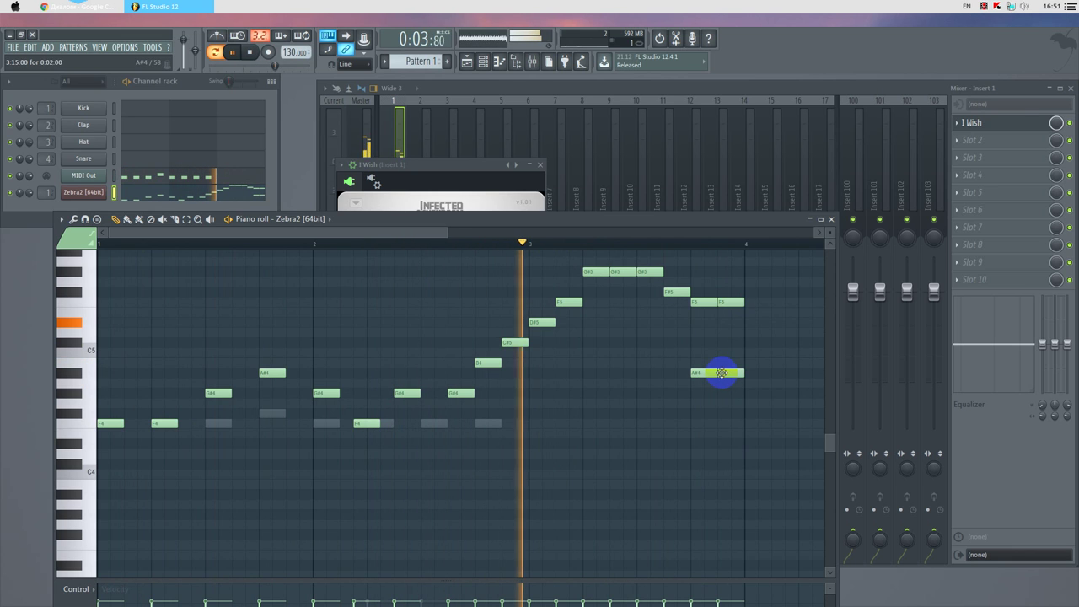
left_click(831, 220)
- Turn the I Wish formant down to a negative value and set the wet level to 36.73 %
left_click_drag(511, 239, 462, 257)
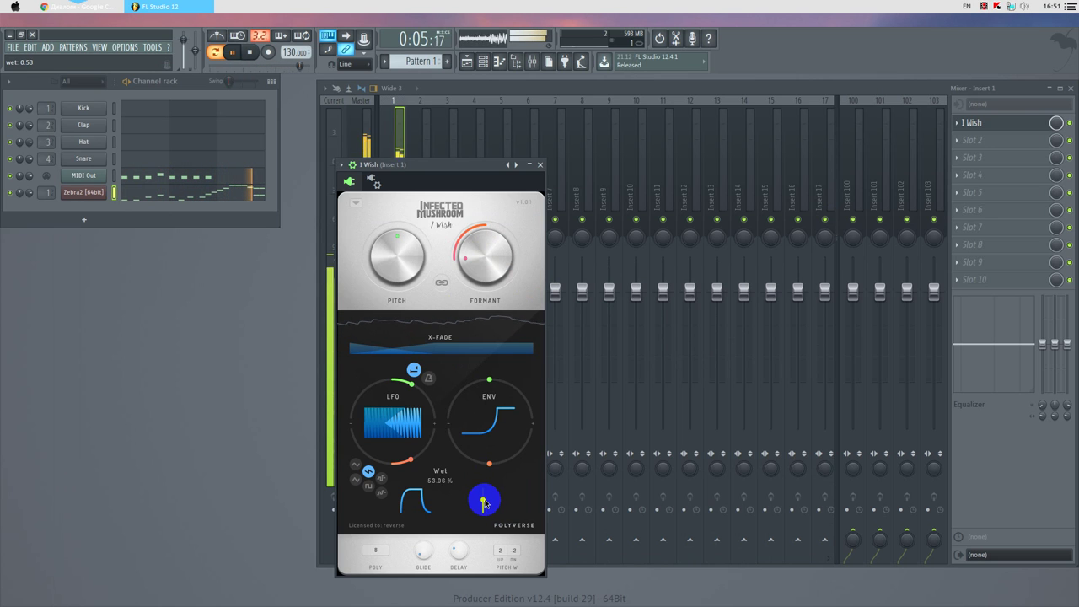
left_click_drag(489, 514, 488, 513)
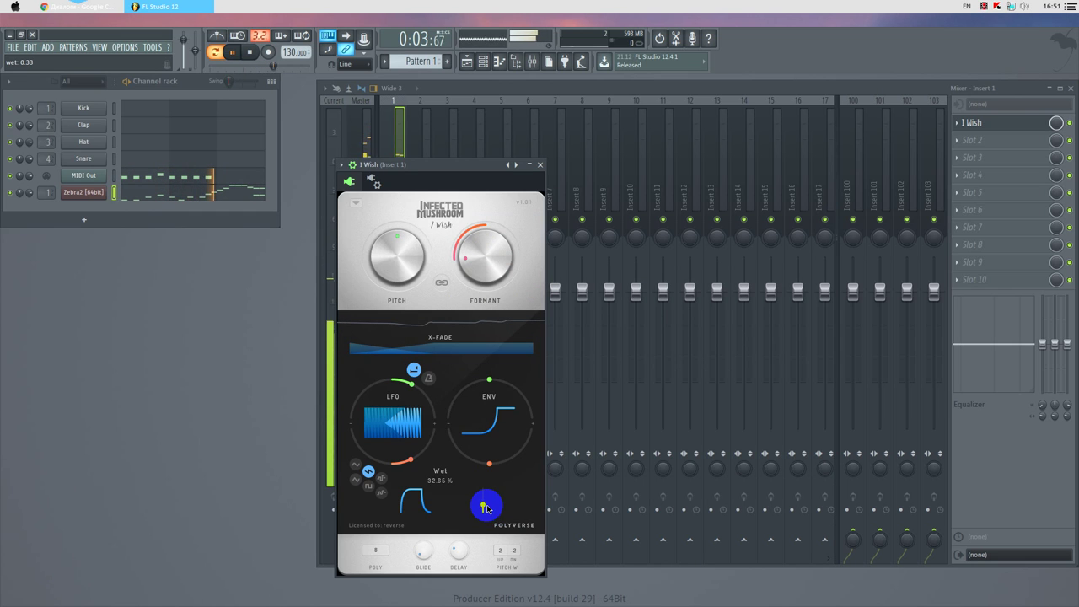
- Set the LFO shape to slew and its fade to 148 ms
left_click(381, 495)
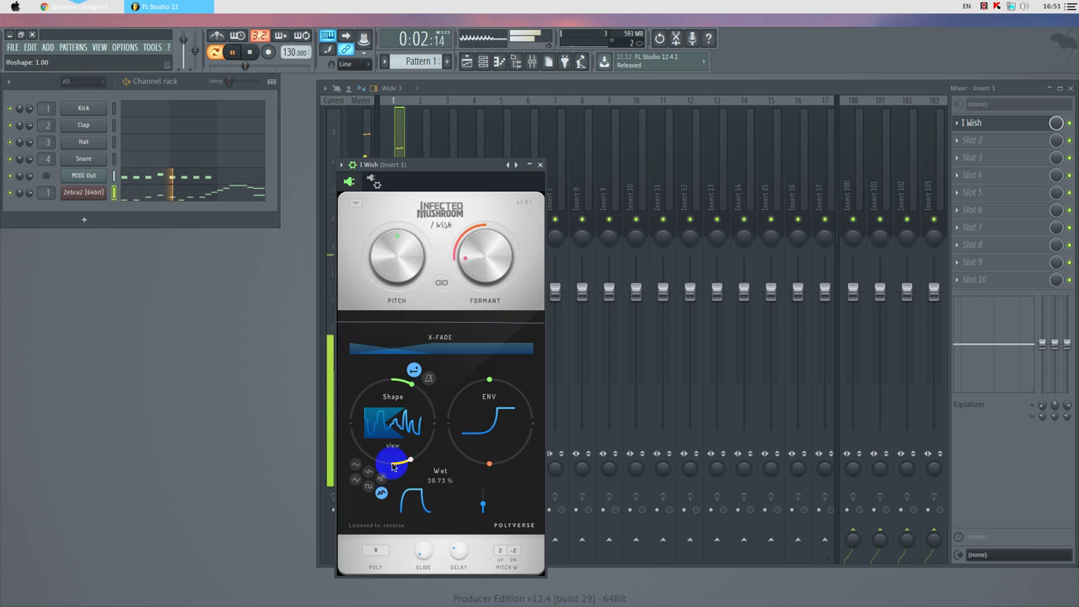
mouse_move(392, 426)
left_mouse_down()
mouse_move(375, 428)
mouse_move(386, 428)
left_mouse_up()
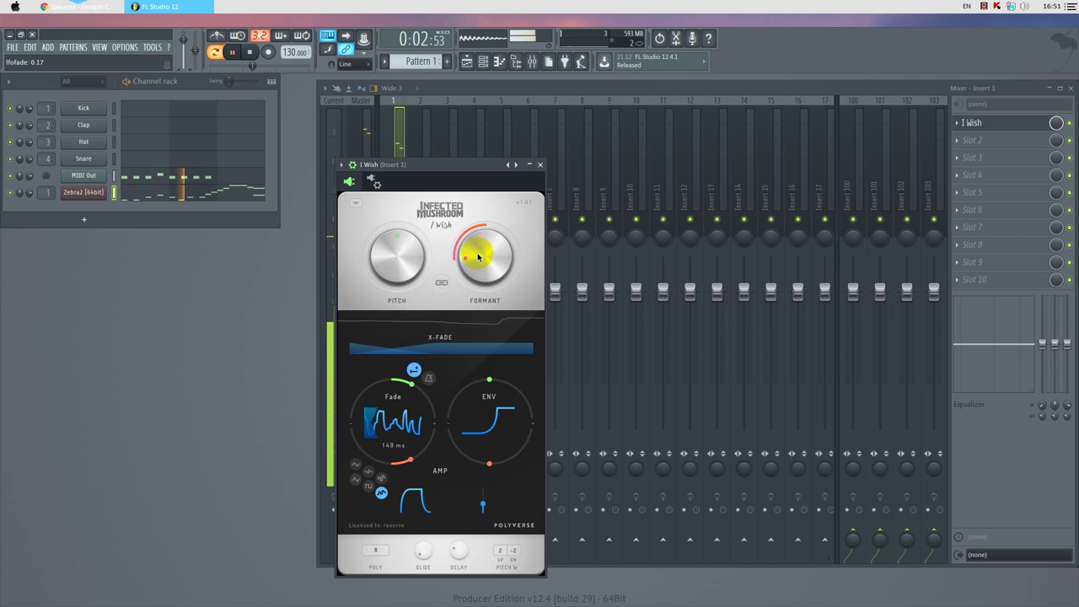
- Try the formant at 24 and 12 semi, unlink pitch and formant, and set the formant to -24 semi
left_click_drag(472, 261, 495, 242)
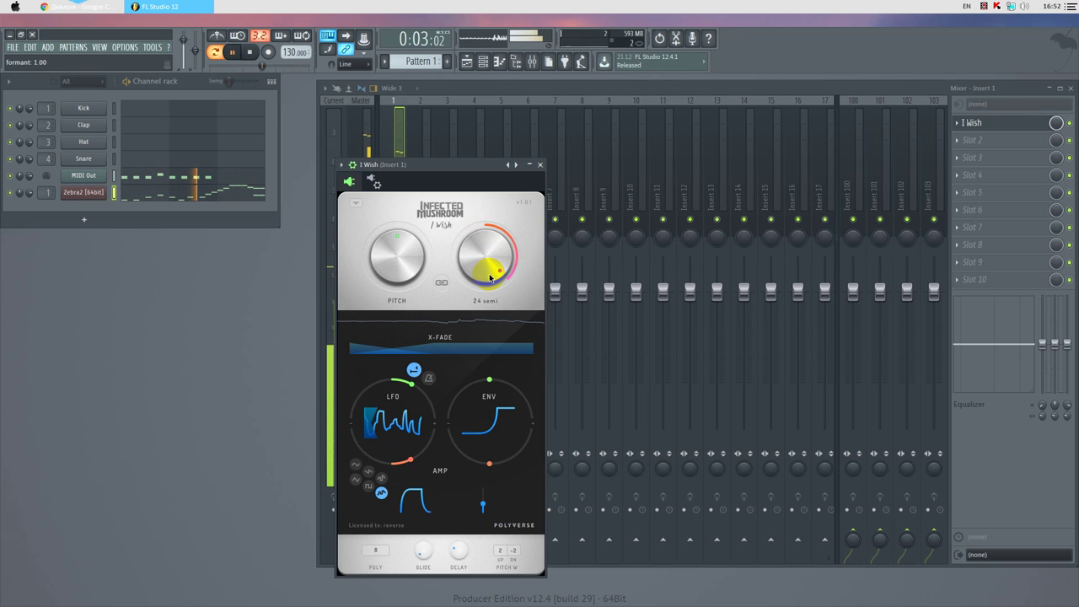
left_click_drag(493, 268, 498, 255)
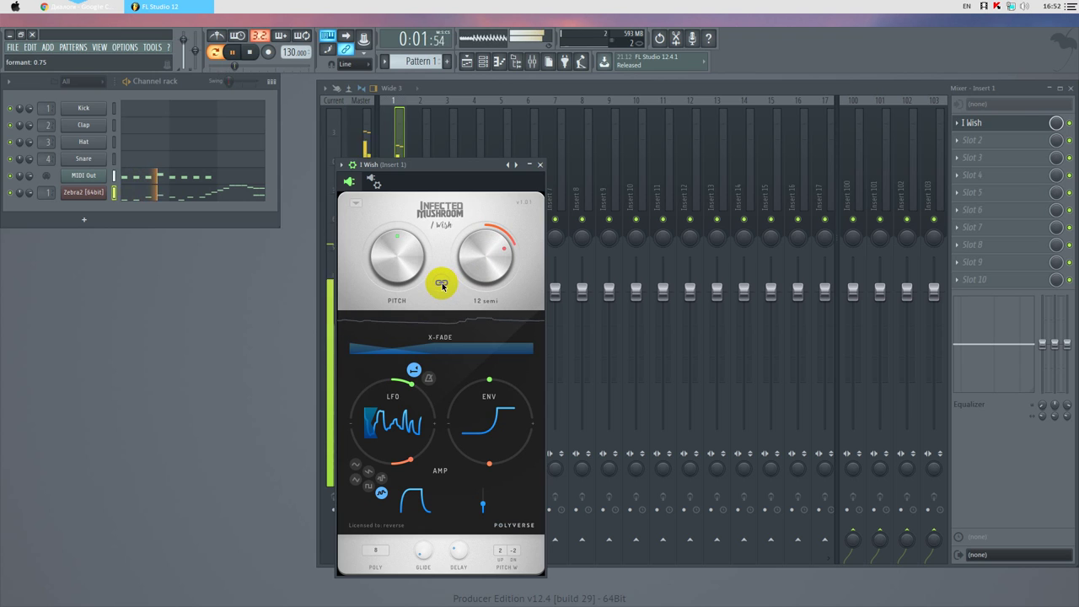
left_click_drag(498, 248, 475, 253)
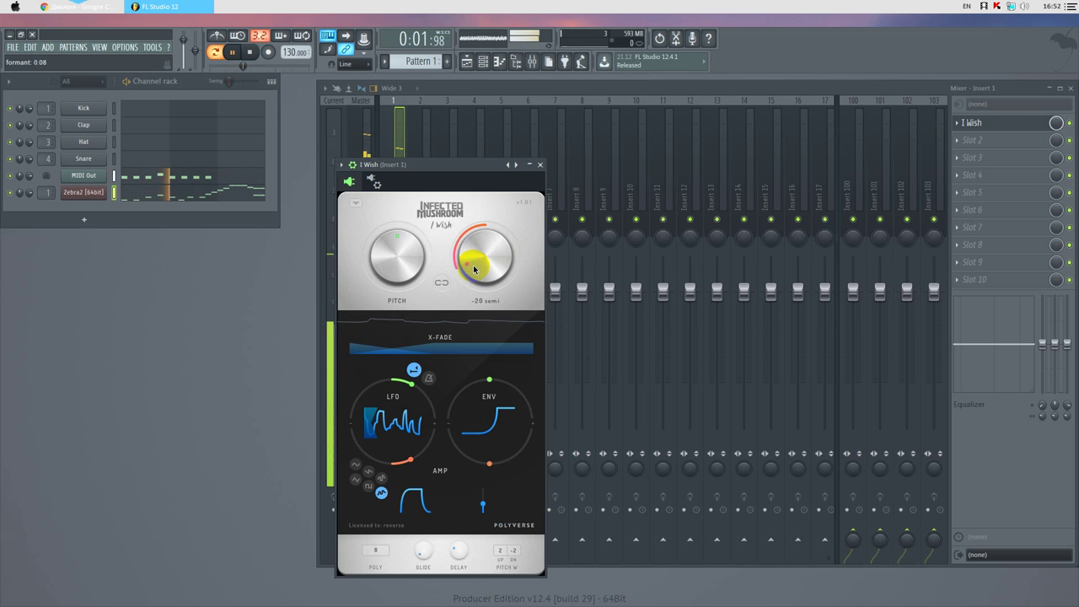
left_click_drag(475, 268, 477, 275)
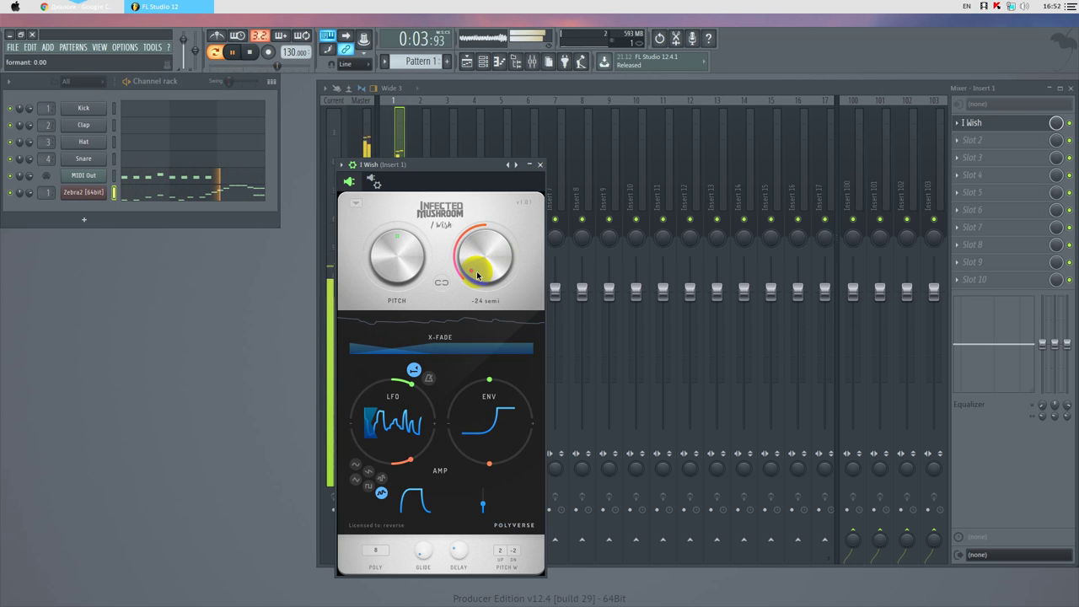